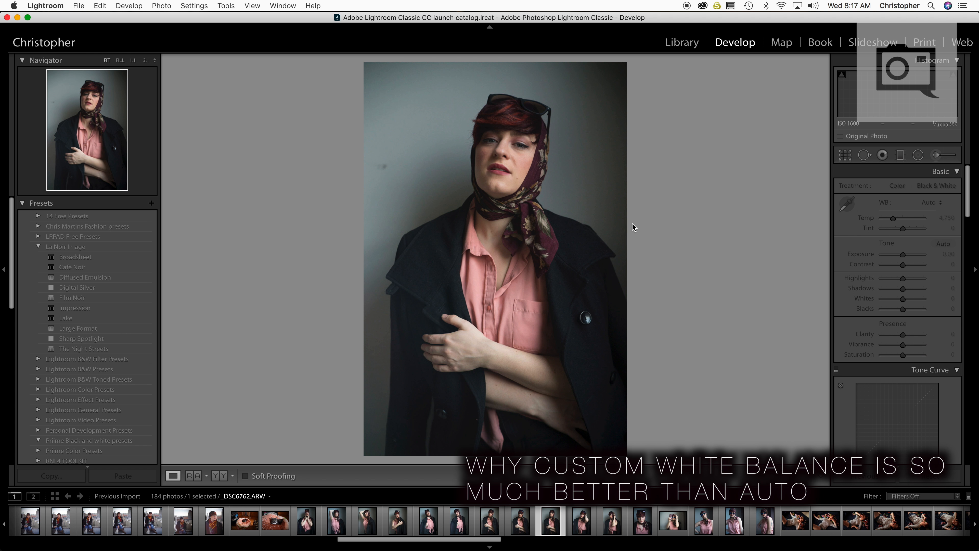
Browse through the headscarf portraits to compare their colours and Auto white balance temperatures
key(Right)
key(Right)
key(Right)
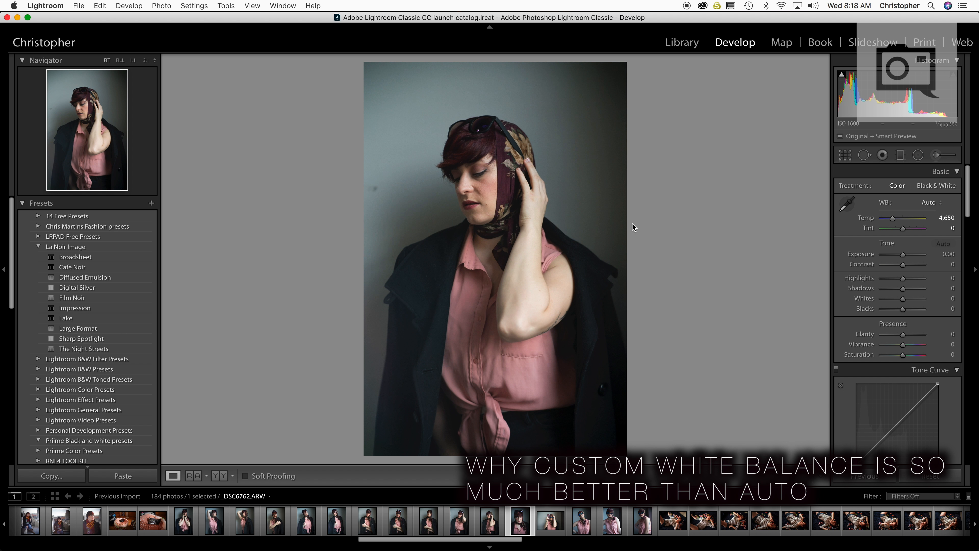
key(Right)
key(Right)
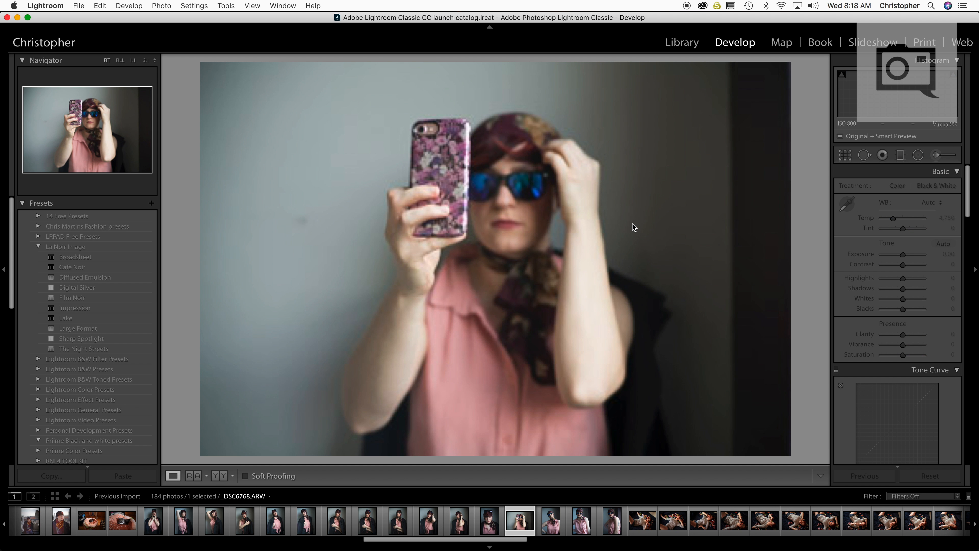
key(Right)
key(Right)
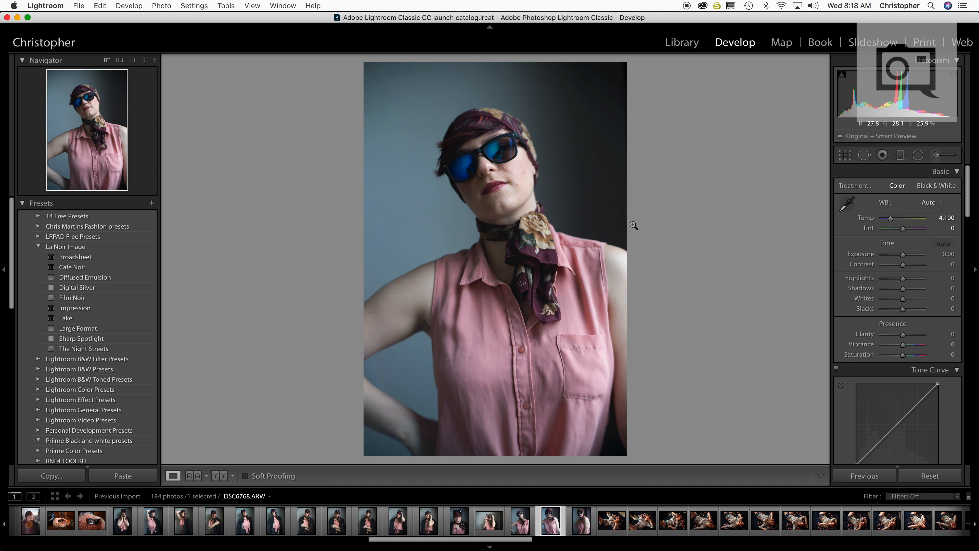
key(Left)
key(Left)
key(Left)
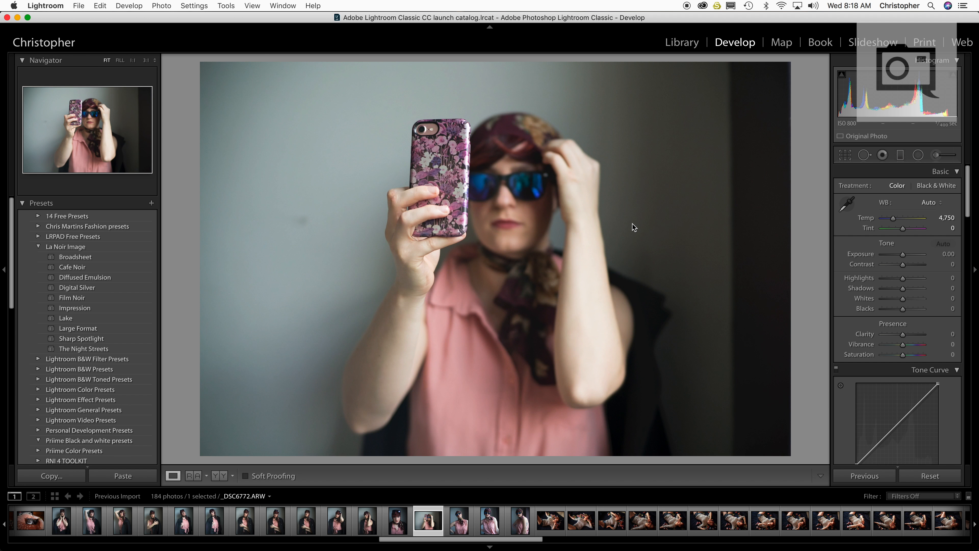
key(Left)
key(Left)
key(Left)
key(Left)
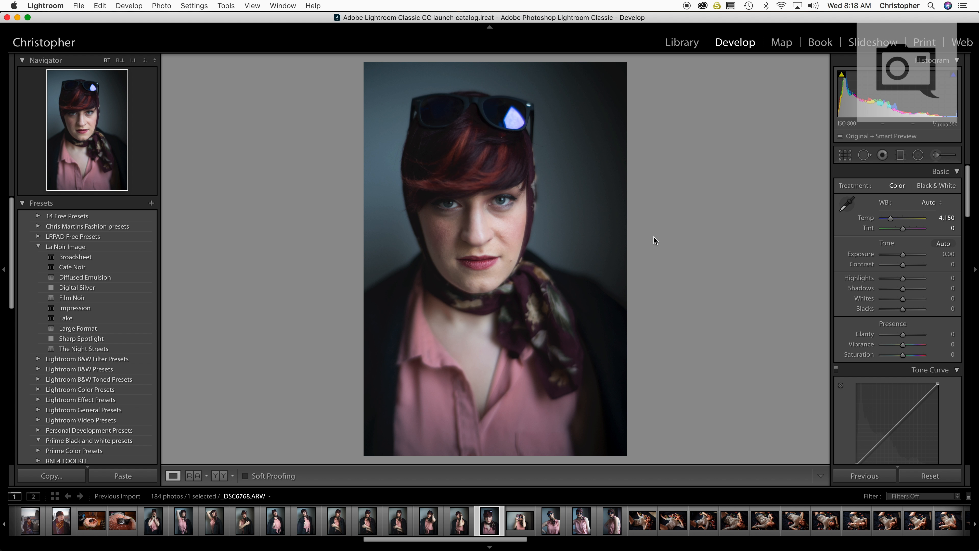
Try the Diffused Emulsion preset on the close-up portrait with sunglasses on the head, and reset the photo
click(459, 534)
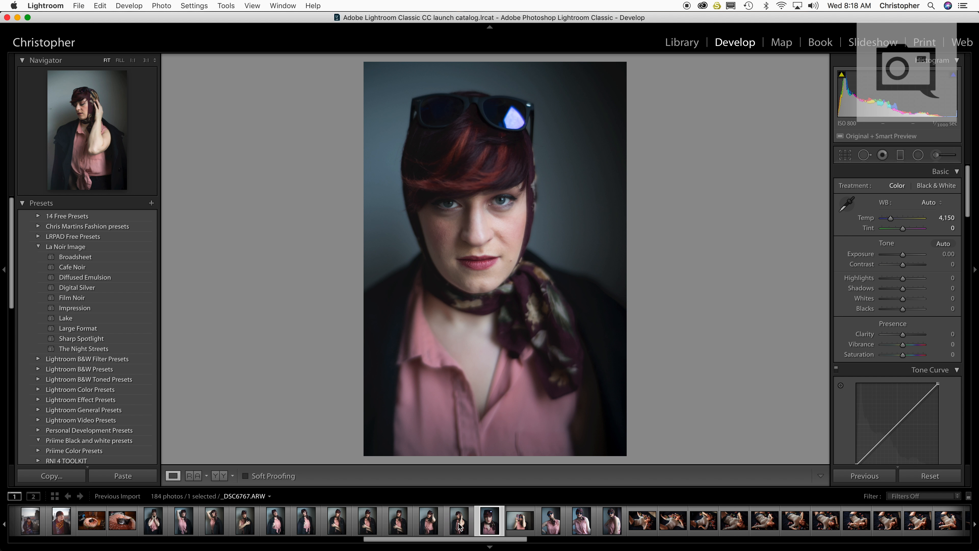
click(498, 523)
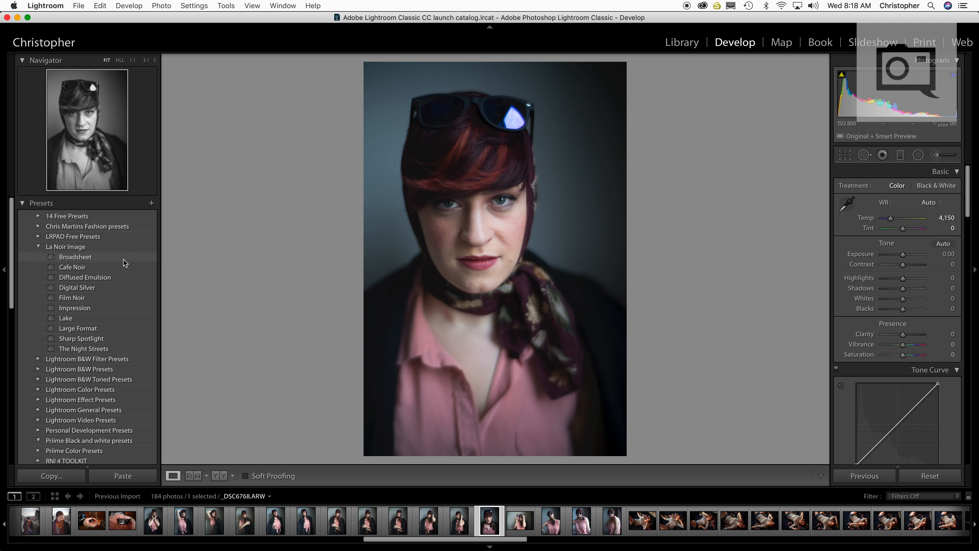
click(119, 277)
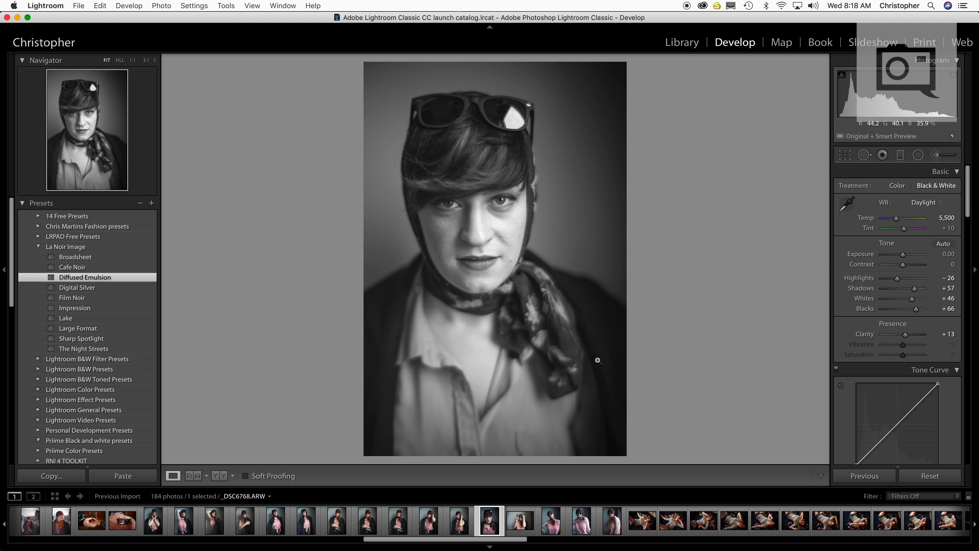
click(929, 476)
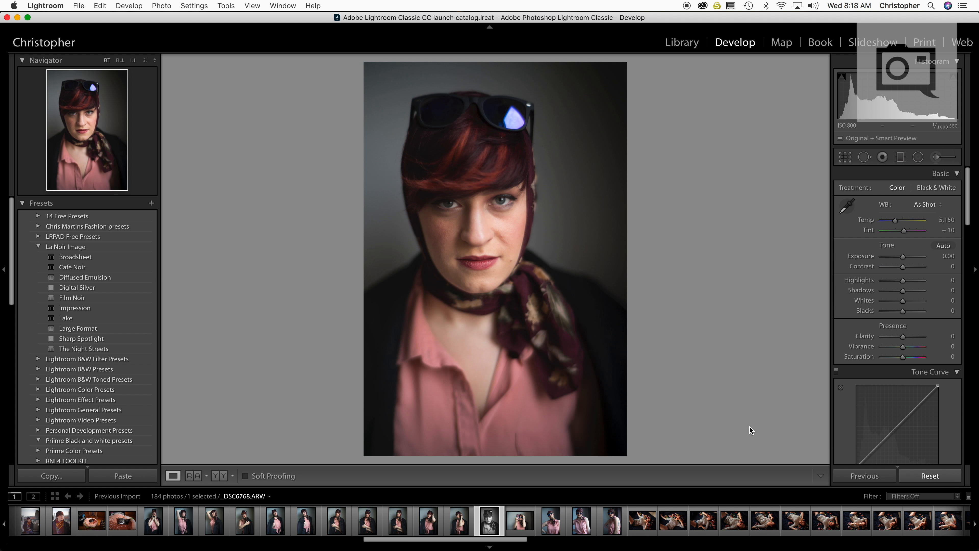
Try the Impression and Lake presets on the close-up portrait, resetting the photo after each one
click(113, 310)
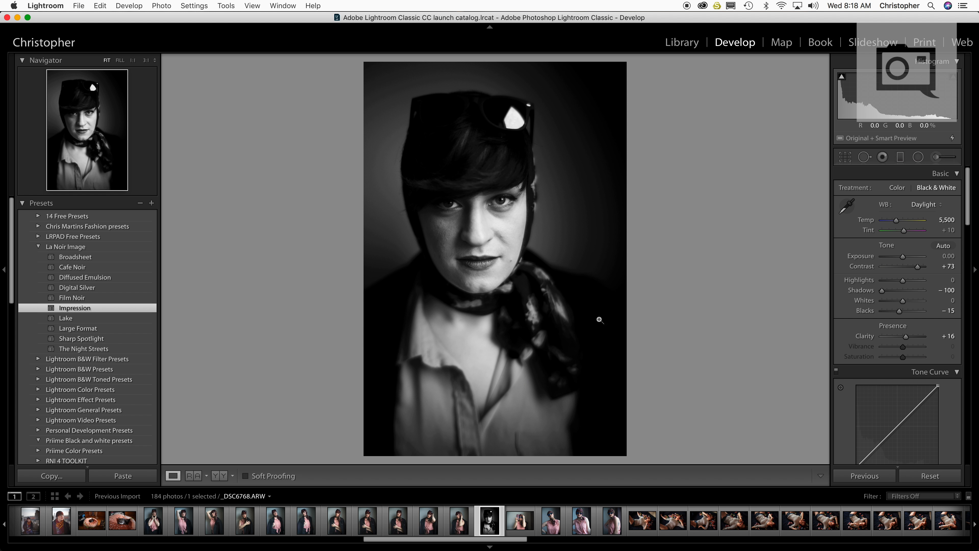
click(931, 477)
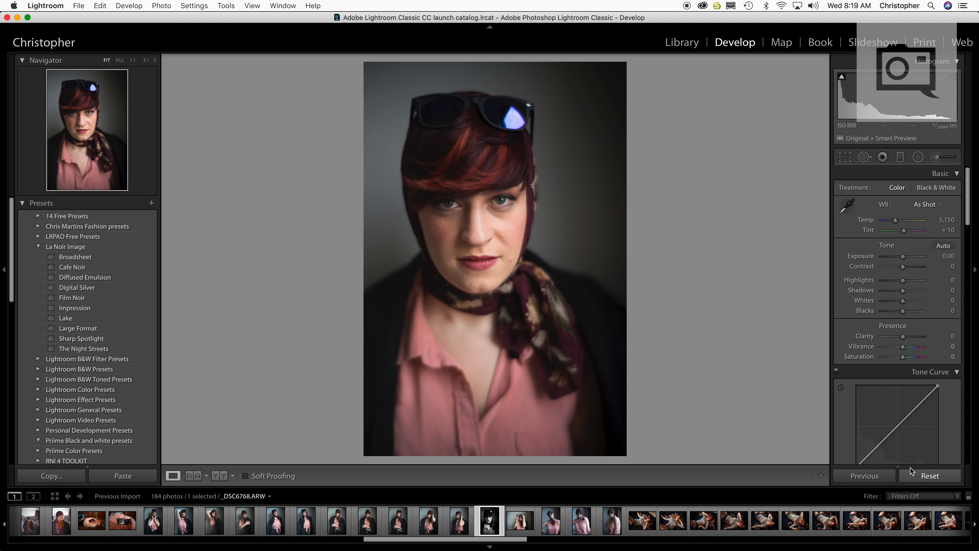
click(116, 319)
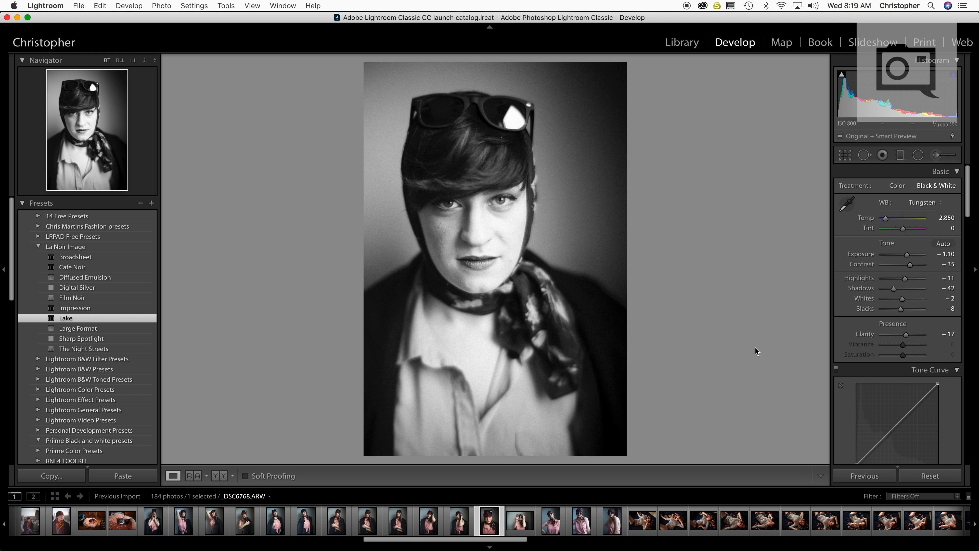
click(926, 478)
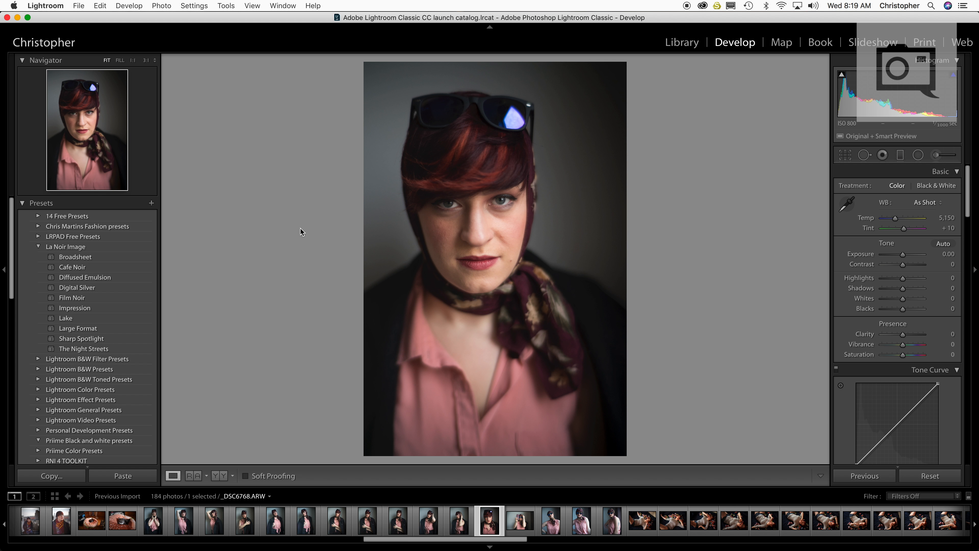
Warm the white balance Temp of the front-facing sunglasses portrait _DSC6771 to 4,097
click(159, 525)
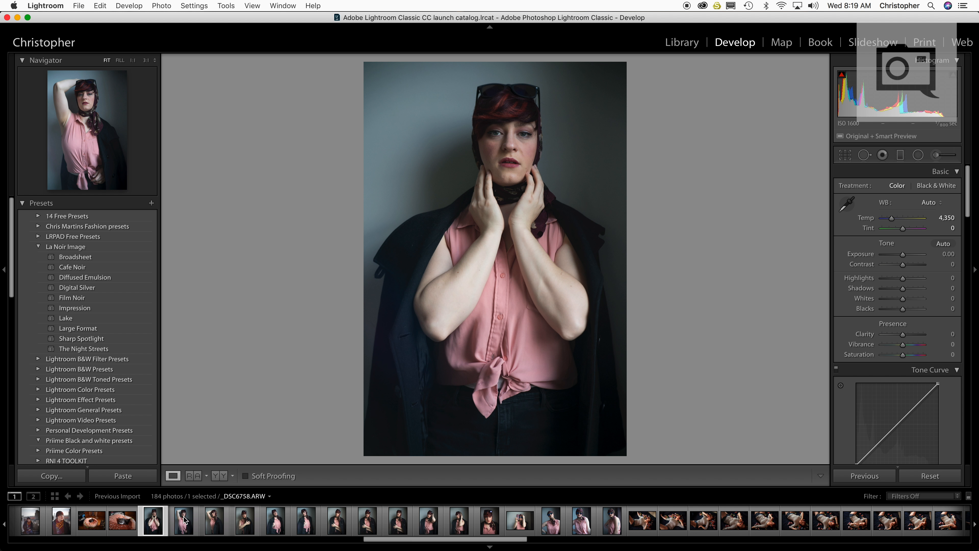
click(580, 527)
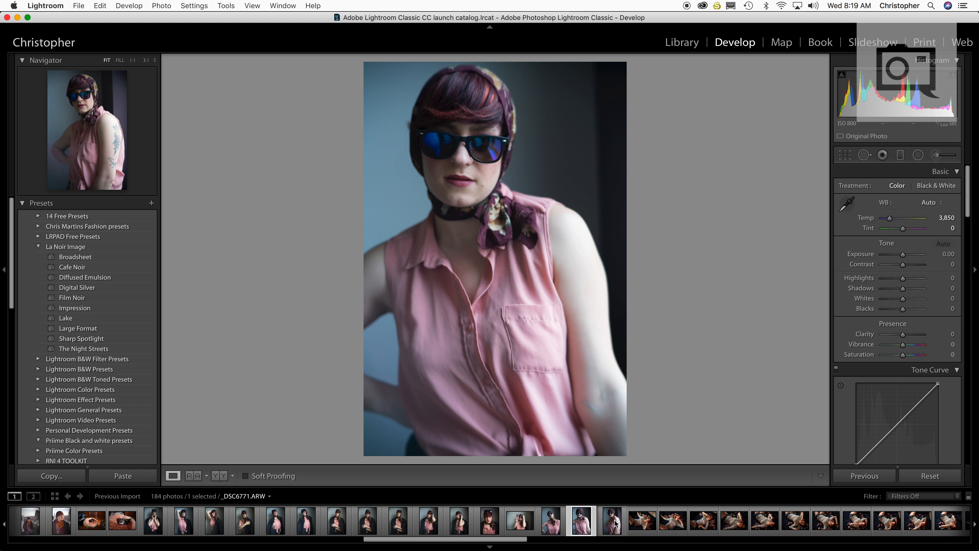
click(611, 526)
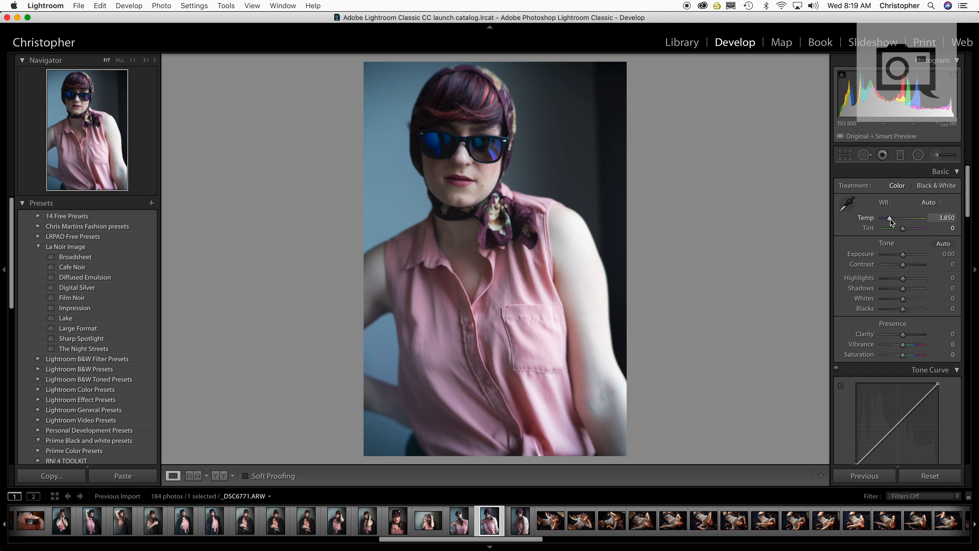
mouse_move(890, 220)
mouse_down()
mouse_move(901, 222)
mouse_move(892, 221)
mouse_up()
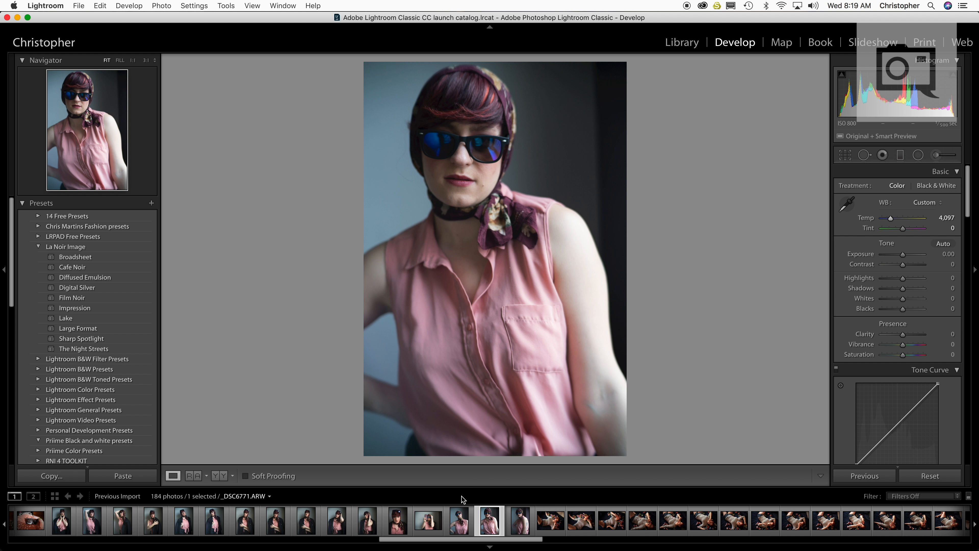
Compare the neighbouring portraits and set the white balance of the close-up portrait _DSC6768 to Auto
click(520, 521)
click(459, 525)
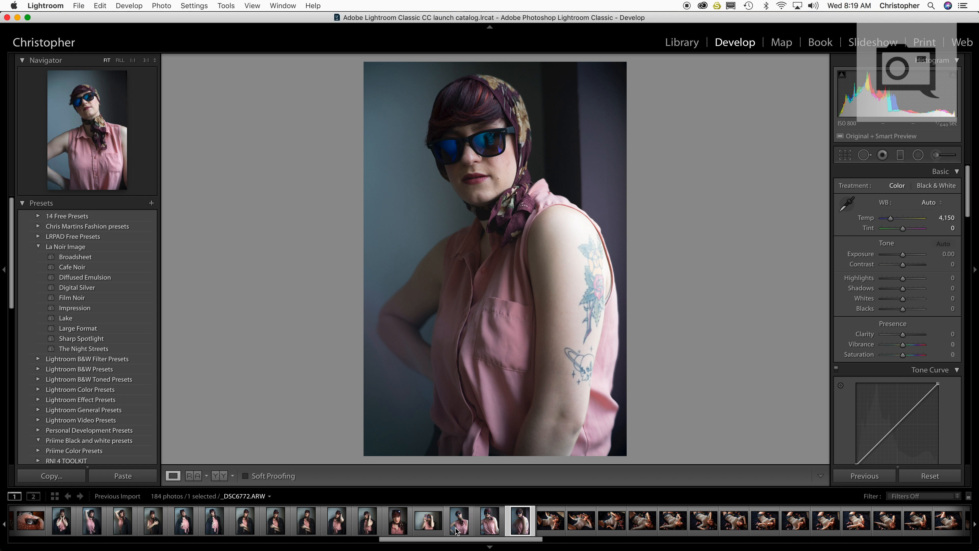
click(430, 527)
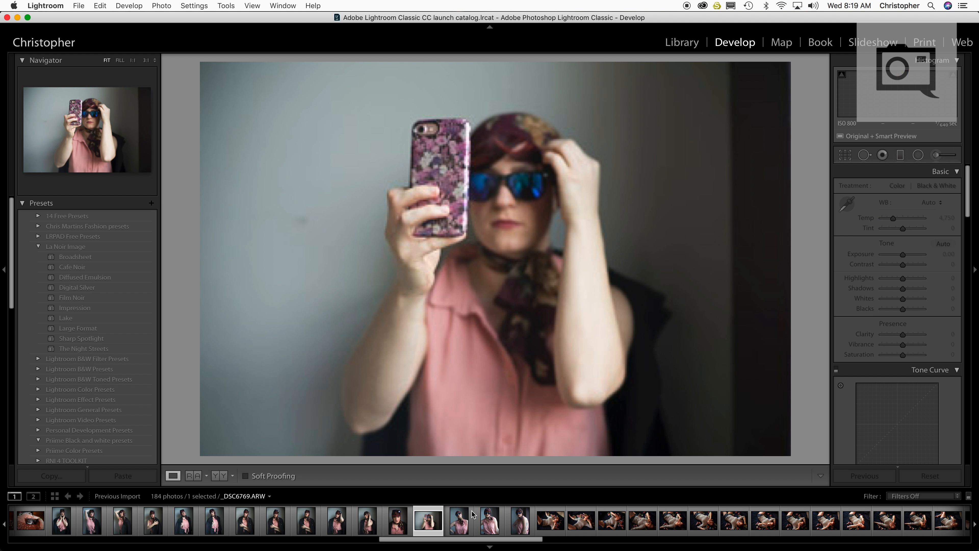
click(405, 526)
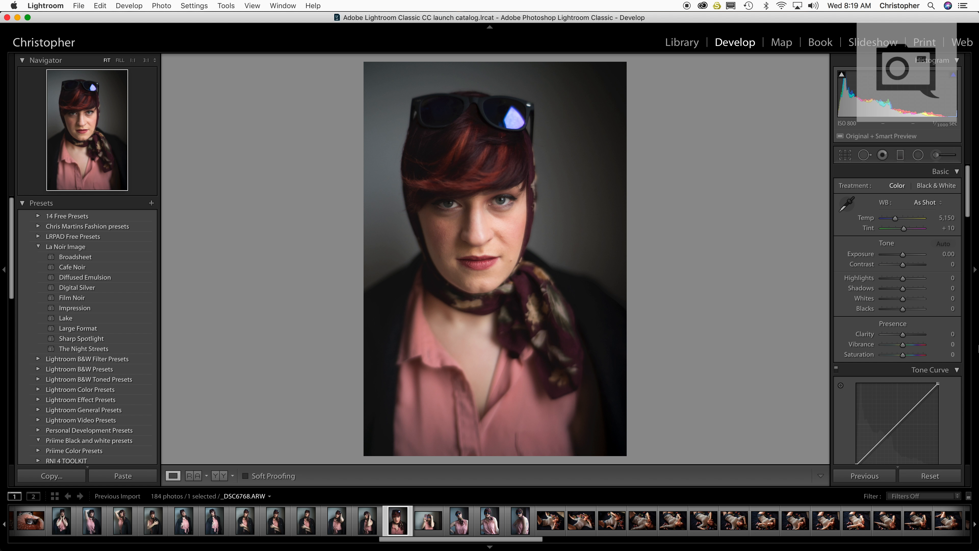
click(923, 206)
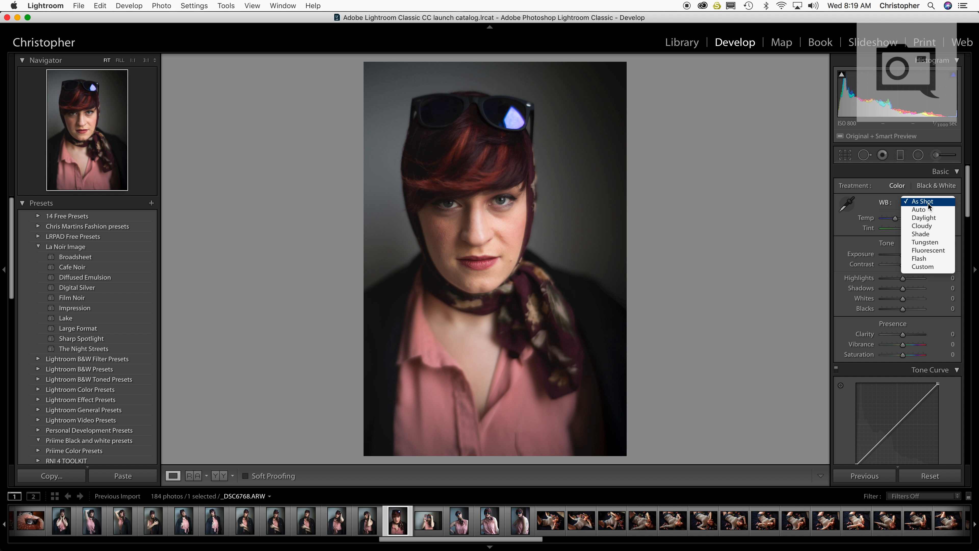
click(927, 212)
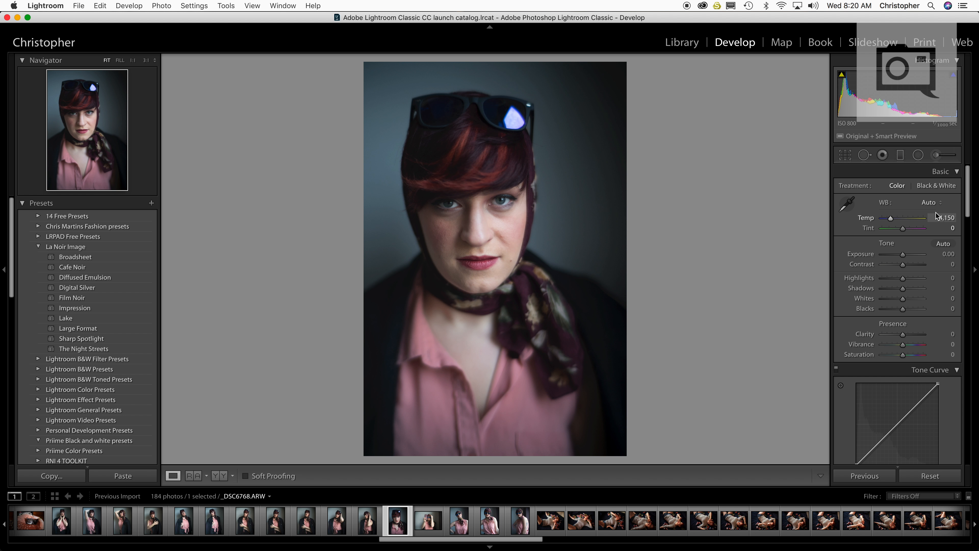
Try white balance Temp values of 3,200 and 5,500 on the close-up portrait
click(947, 214)
text(3200)
key(Return)
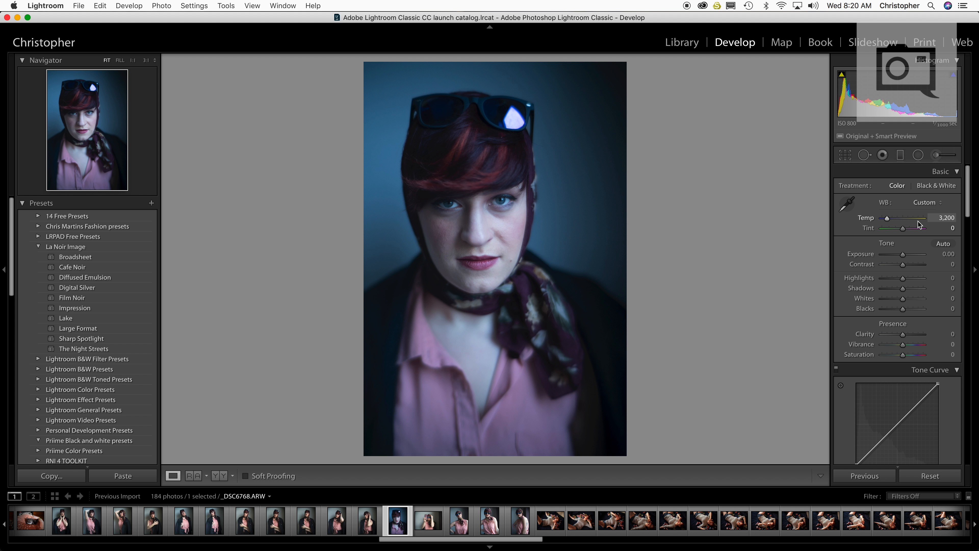
click(941, 218)
text(5,5)
text(00)
key(Return)
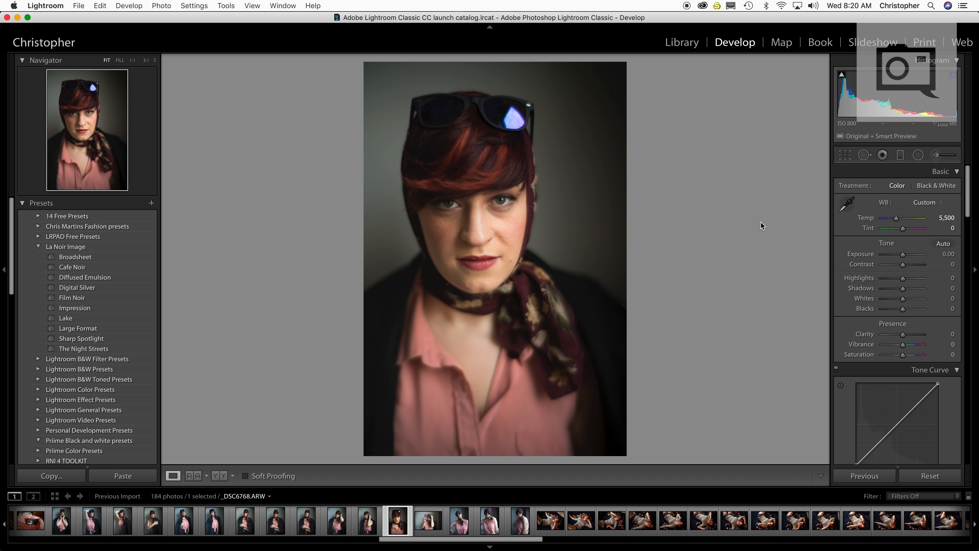
Try another Temp value and a tone adjustment on the close-up portrait, and reset all its adjustments
click(948, 218)
text(5)
key(Return)
mouse_move(903, 265)
mouse_down()
mouse_move(892, 265)
mouse_move(902, 255)
mouse_up()
click(933, 478)
Compare Auto white balance with a Temp of 4,911 on the close-up portrait, resetting its adjustments
click(925, 201)
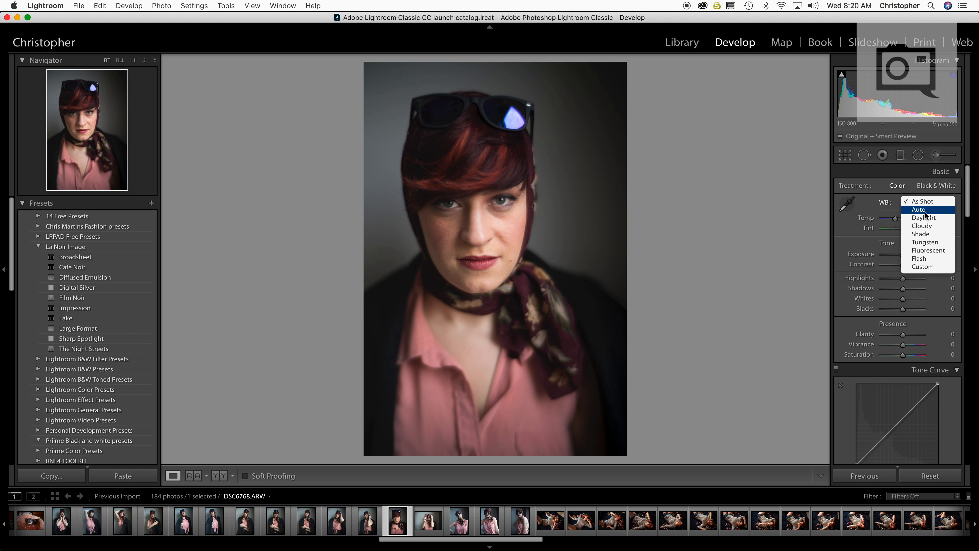
click(925, 213)
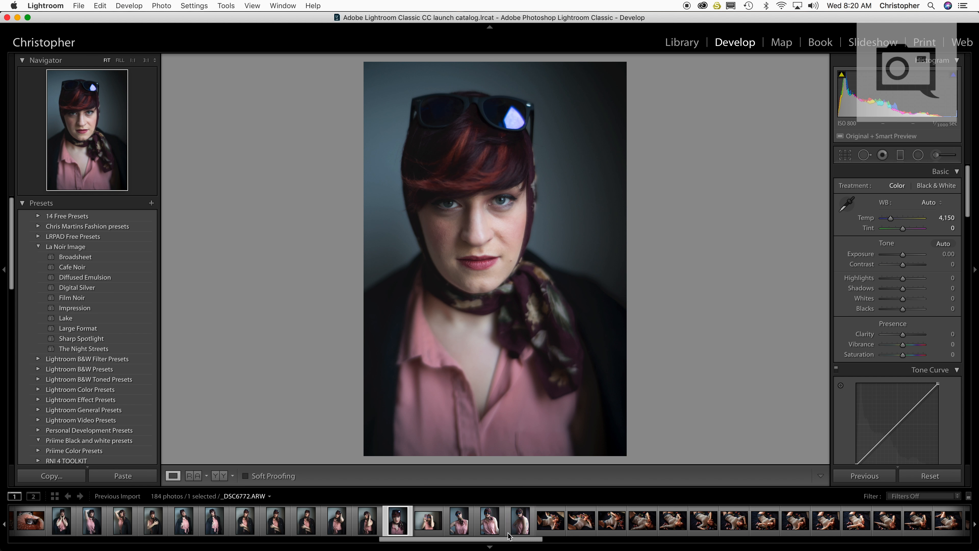
drag(891, 218, 895, 221)
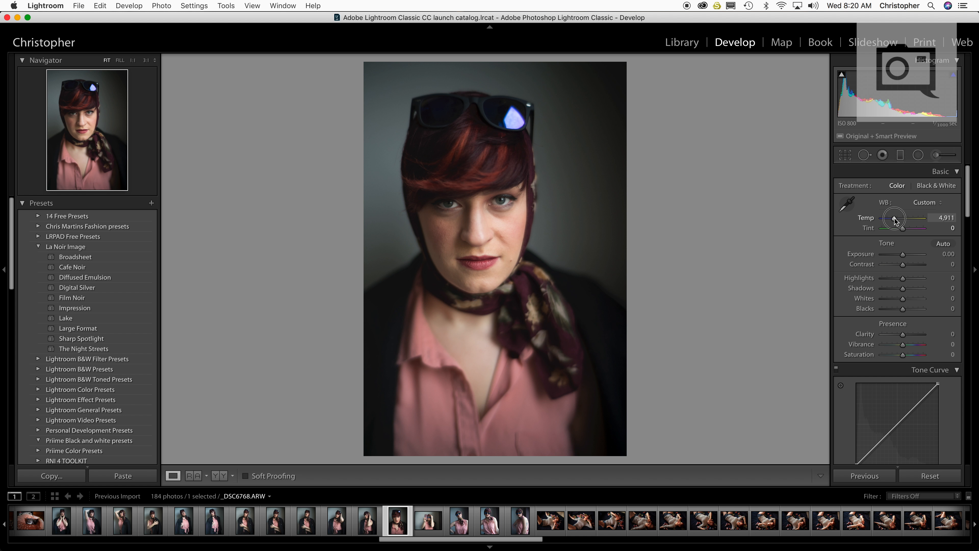
click(940, 484)
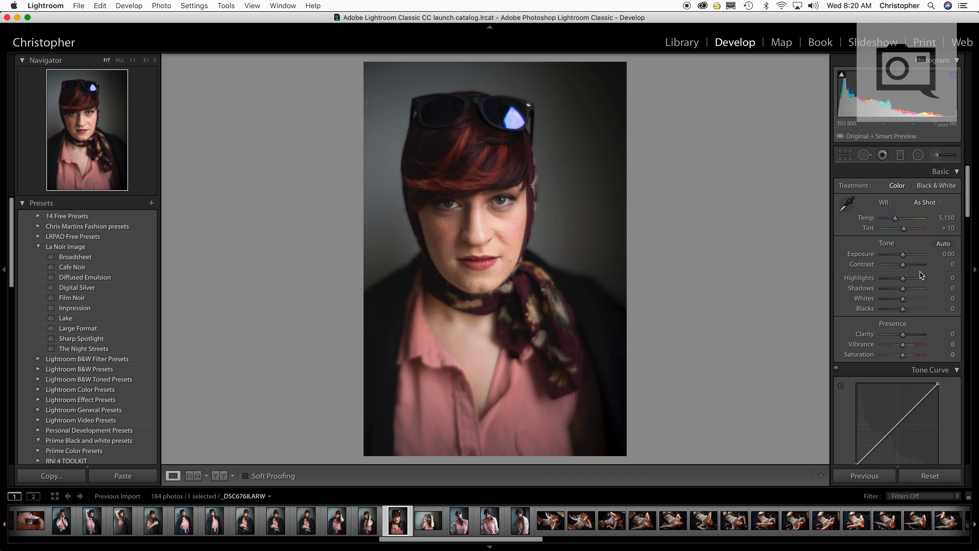
click(929, 203)
click(929, 205)
Review the portrait series backwards, from the tattooed-arm photo to the photo with both hands at the neck
click(521, 509)
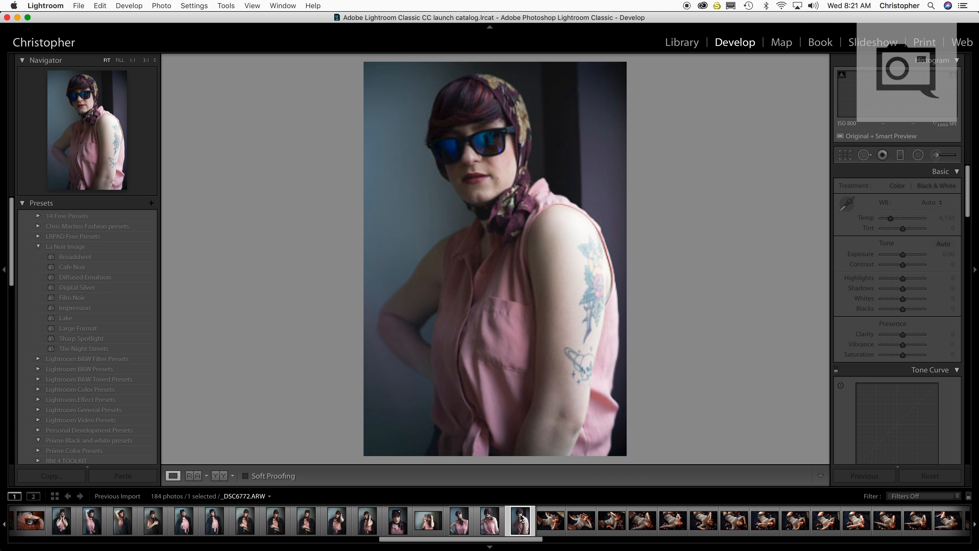
key(Left)
key(Left)
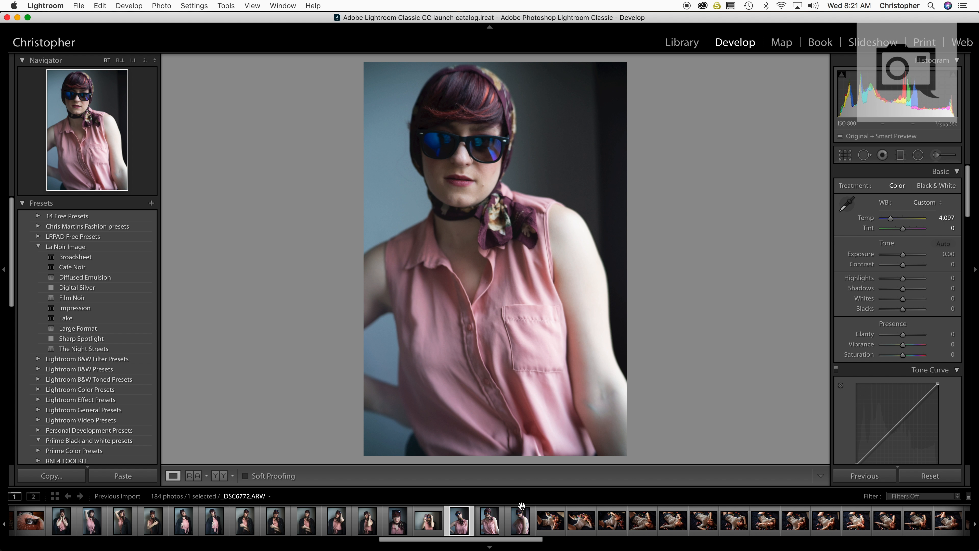
key(Left)
key(Left)
key(Left)
key(Left)
key(Left)
key(Left)
key(Left)
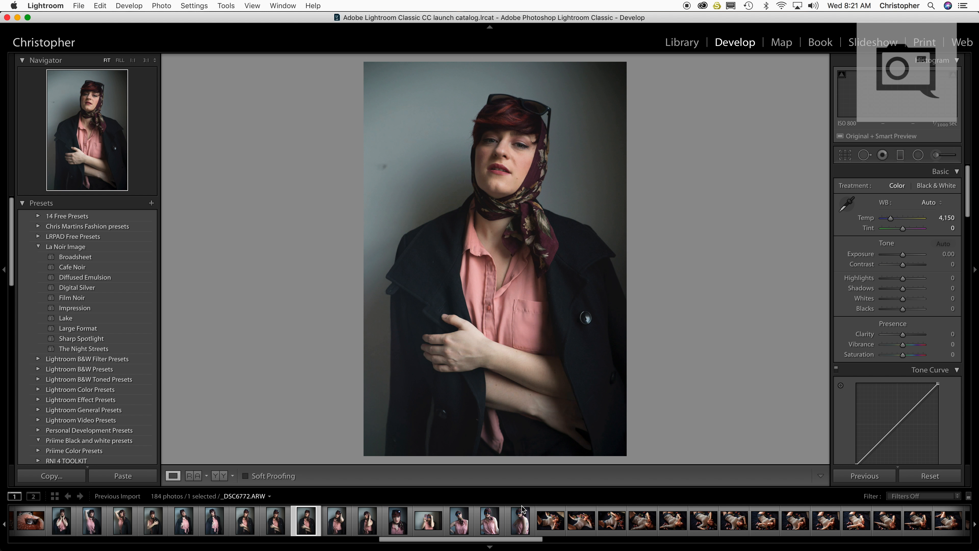
key(Left)
key(Left)
key(Left)
key(Left)
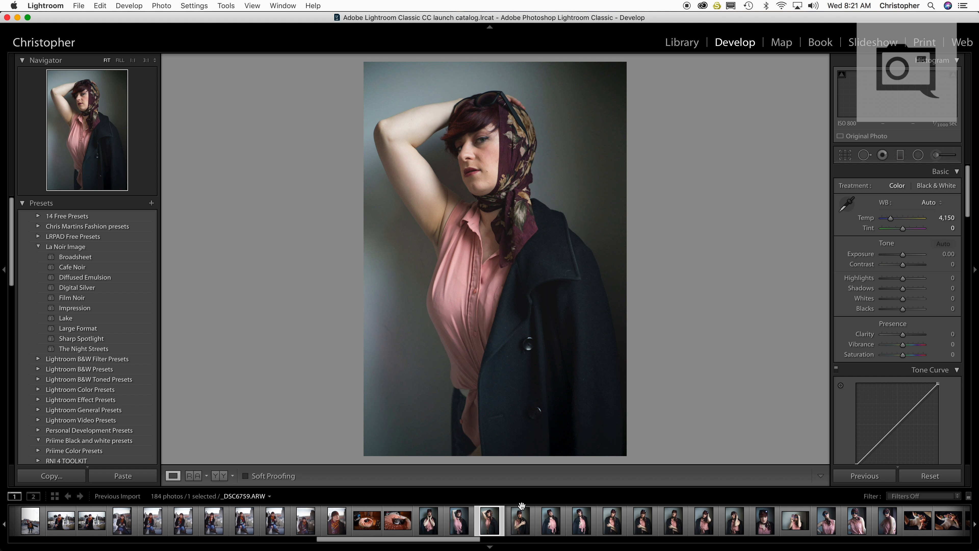
key(Left)
key(Left)
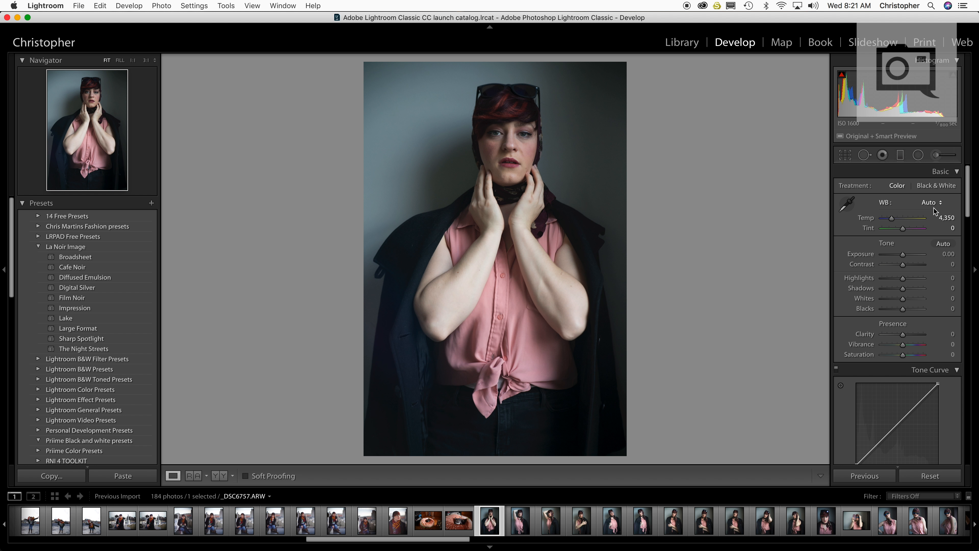
Set the white balance Temp of the portrait with both hands at the neck to 5,600
click(948, 219)
text(5600)
key(Return)
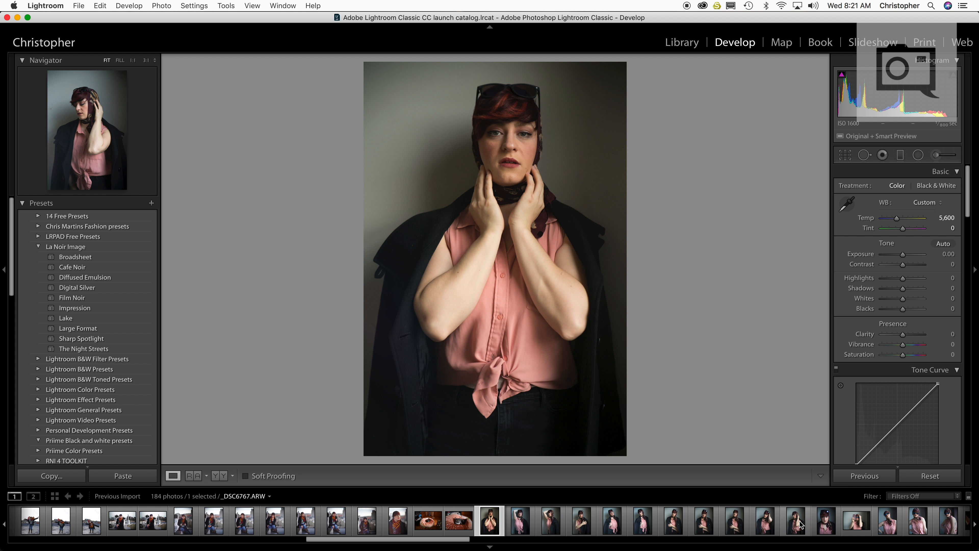
scroll(794, 521, down, 2)
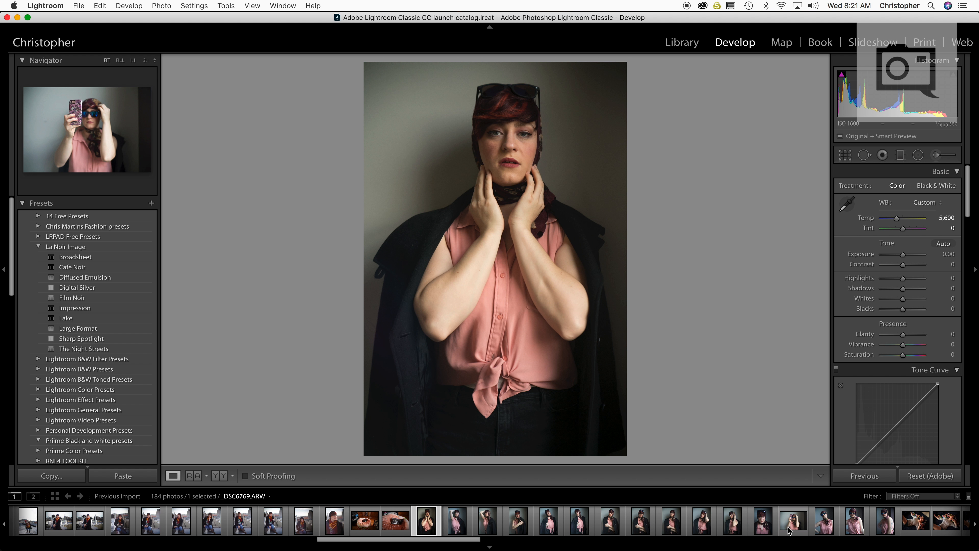
Synchronize the settings of the portrait with both hands at the neck across the series through the tattooed-arm photo
shift+click(885, 521)
click(886, 481)
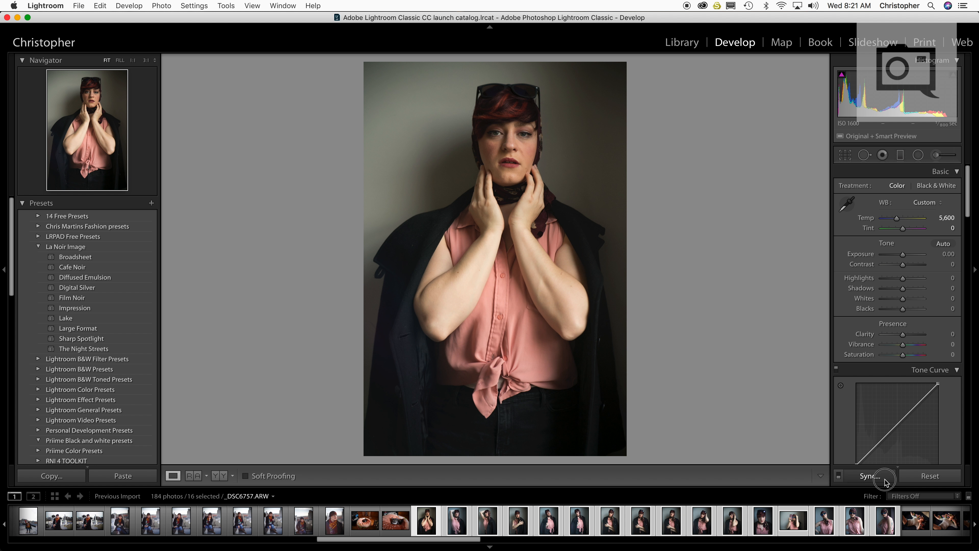
click(740, 252)
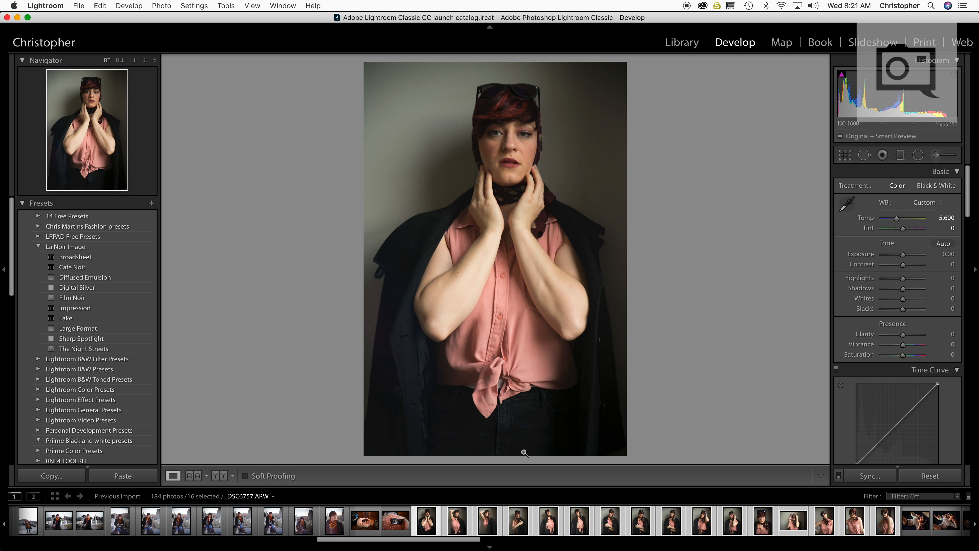
Go through the portrait series, flagging the keepers as picks and setting the weaker shots as rejected
key(p)
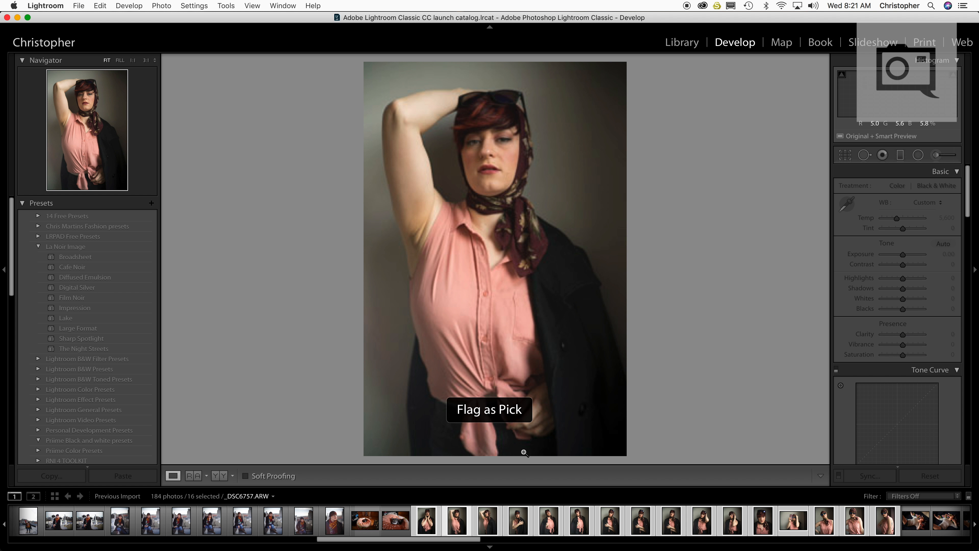
key(x)
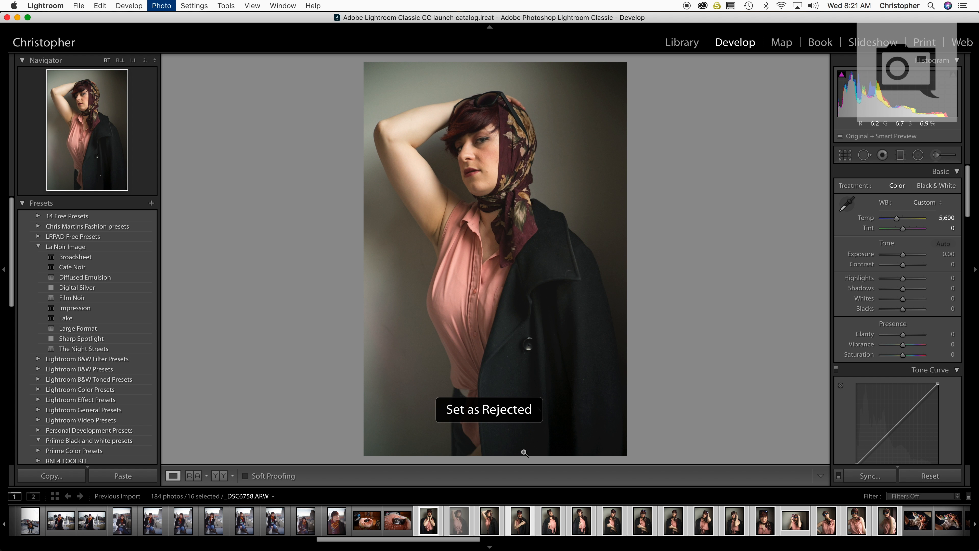
key(x)
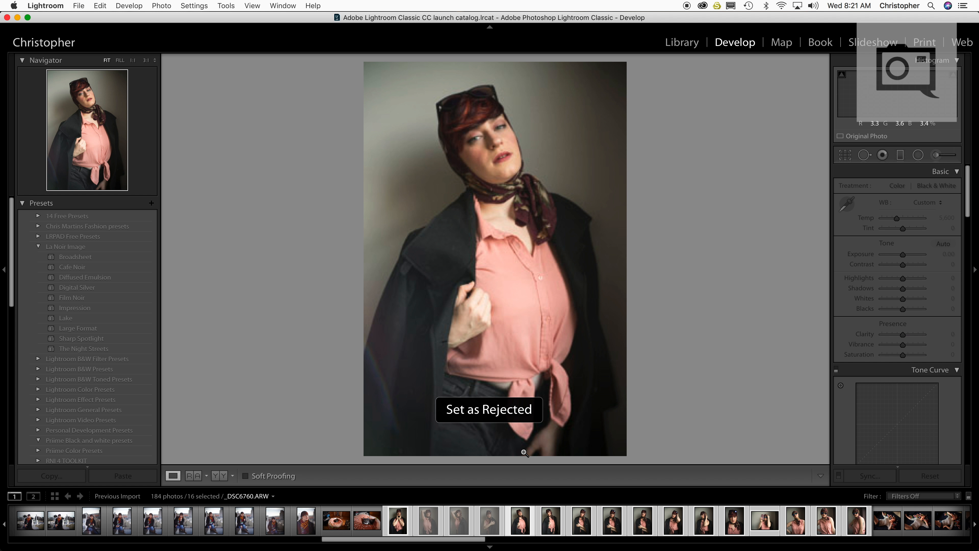
key(p)
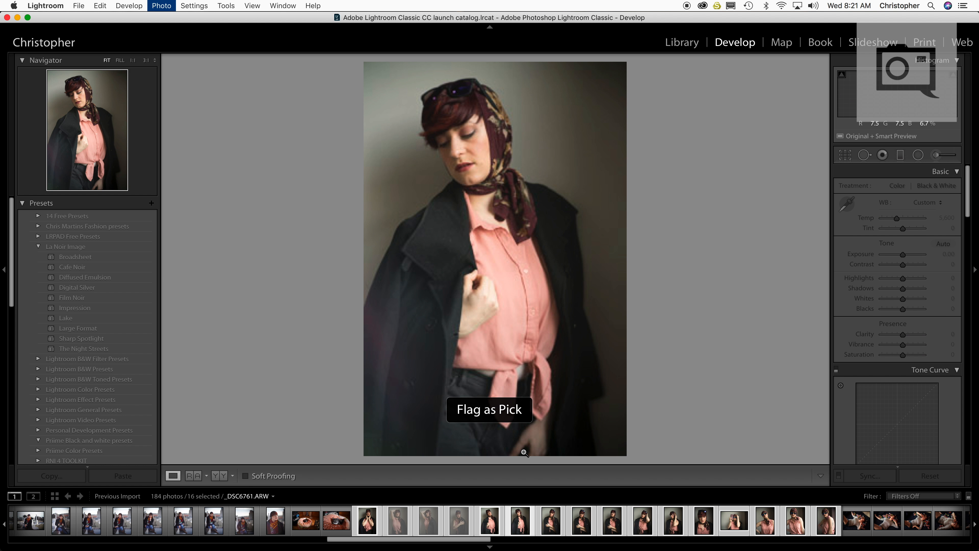
key(p)
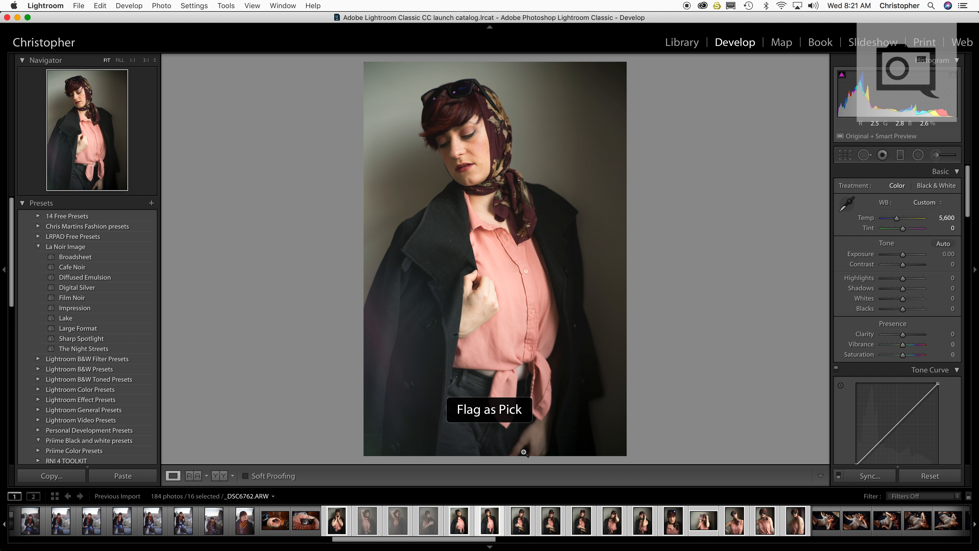
key(x)
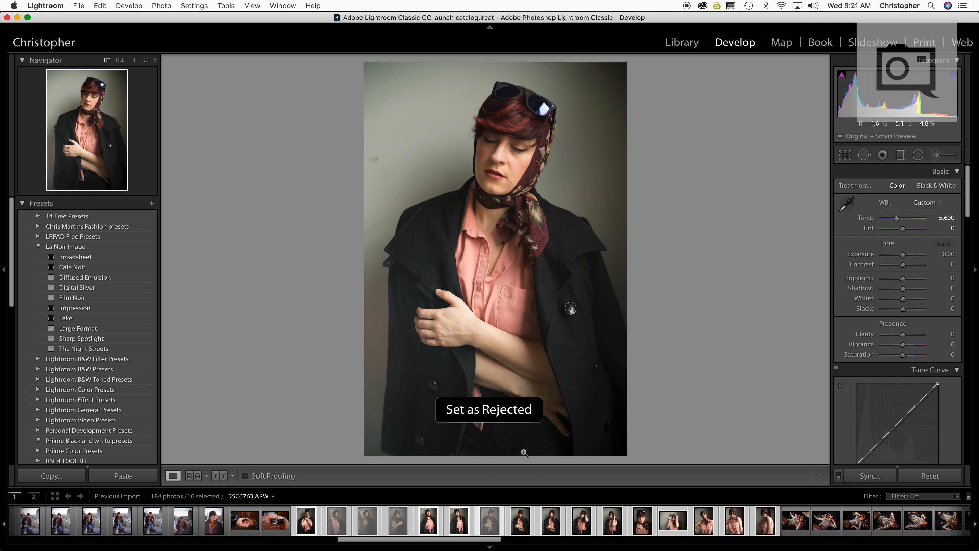
key(p)
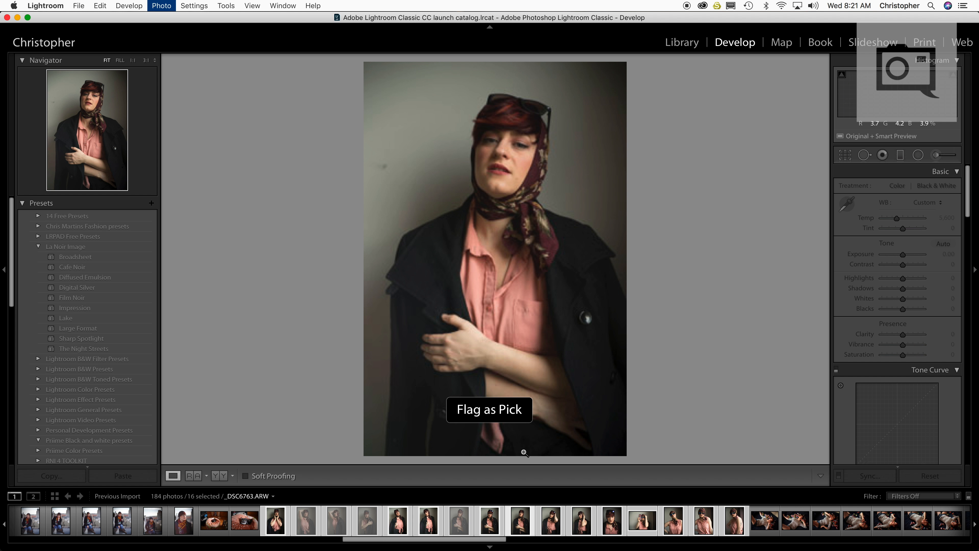
key(x)
key(x)
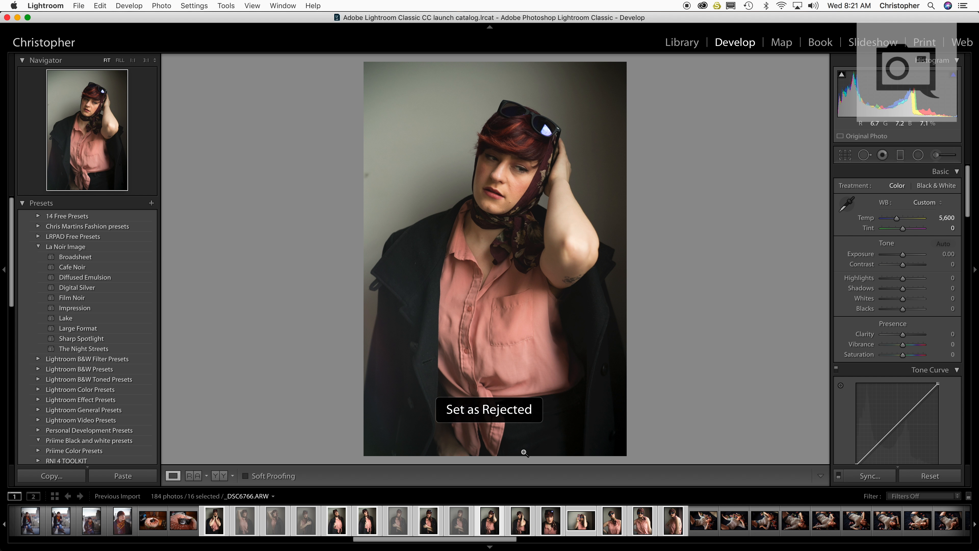
key(p)
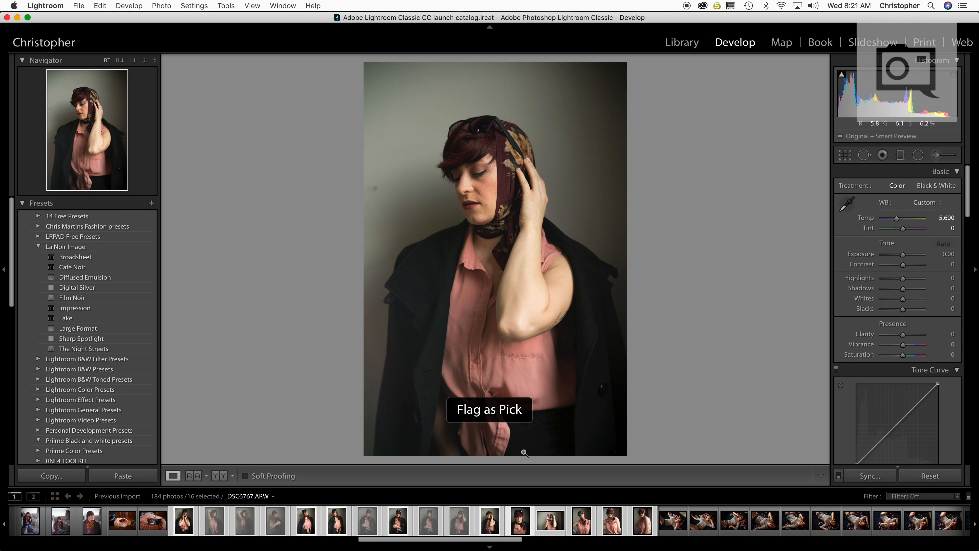
key(p)
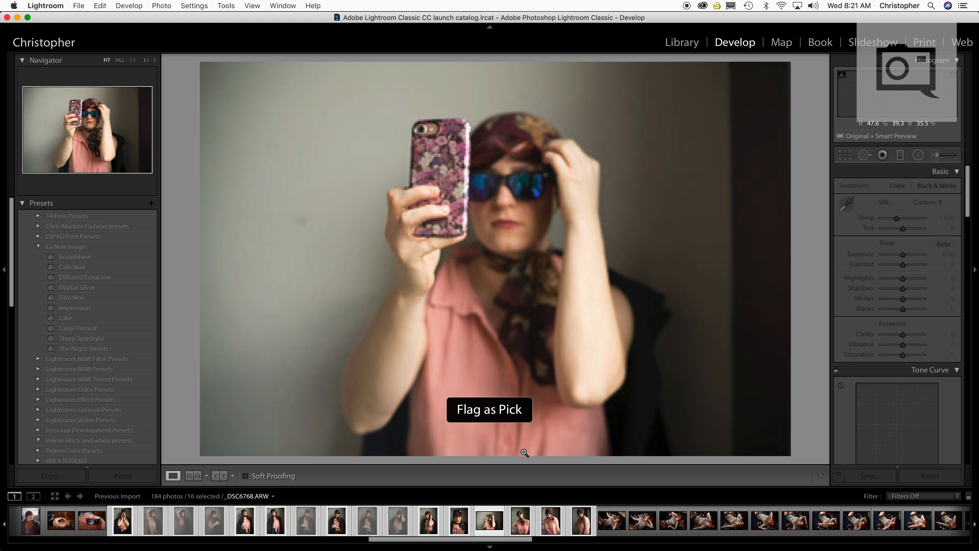
key(x)
key(x)
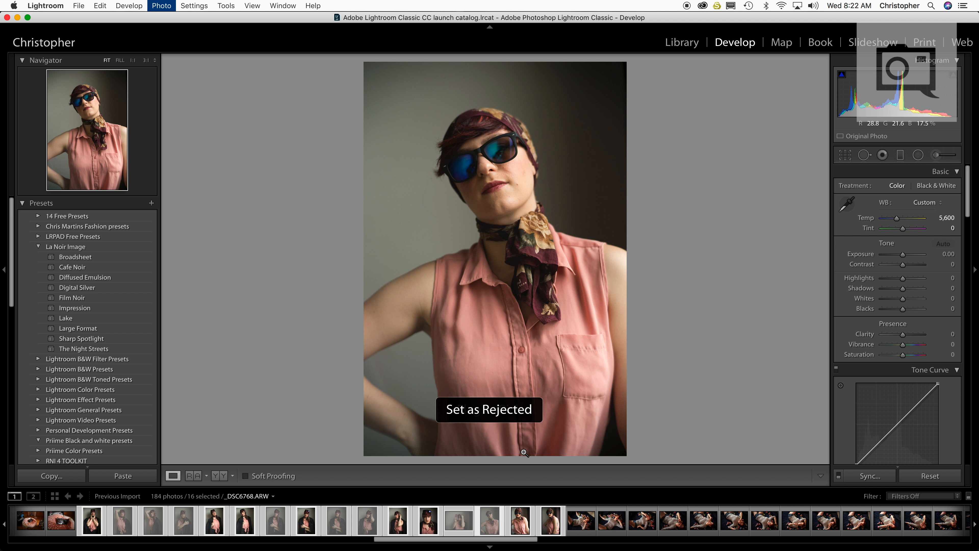
key(x)
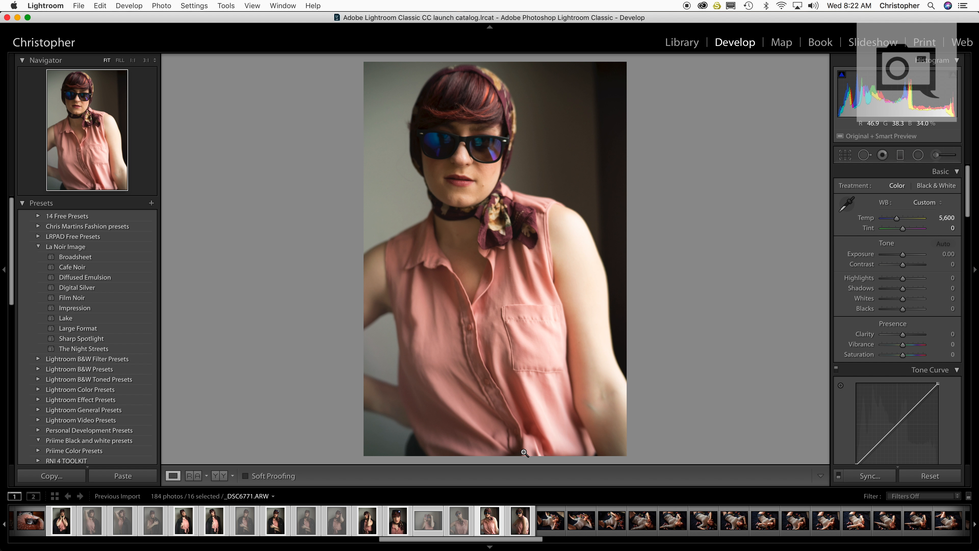
key(p)
key(p)
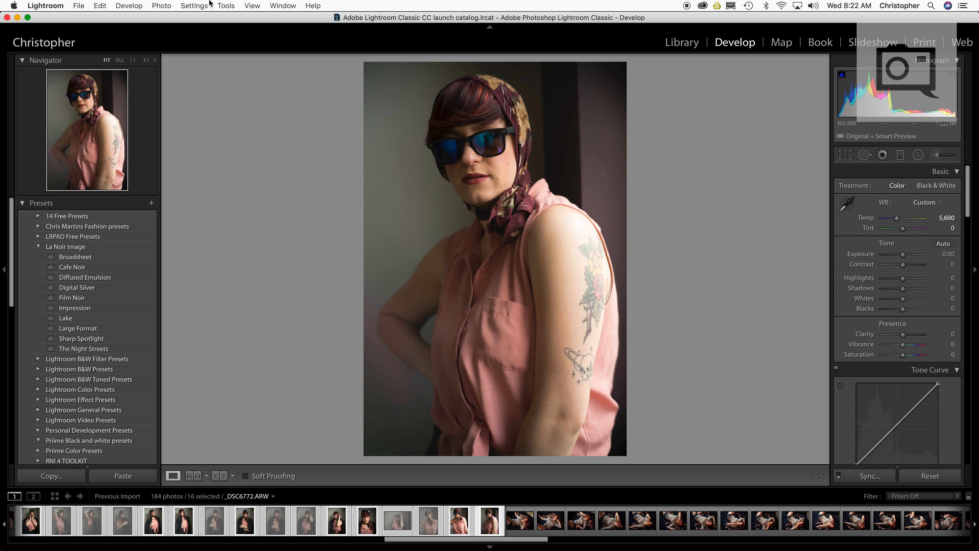
Remove all rejected photos from Lightroom without deleting them from disk
click(161, 5)
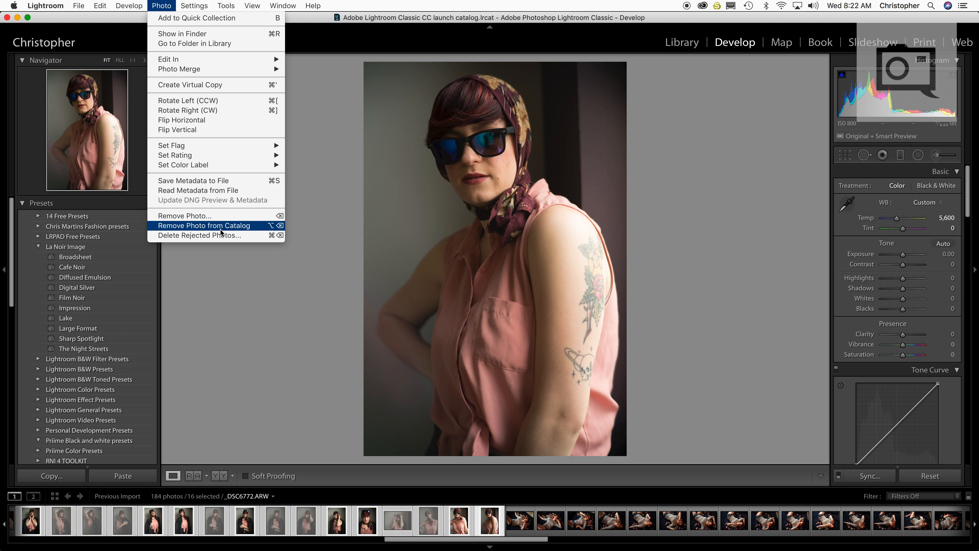
click(219, 239)
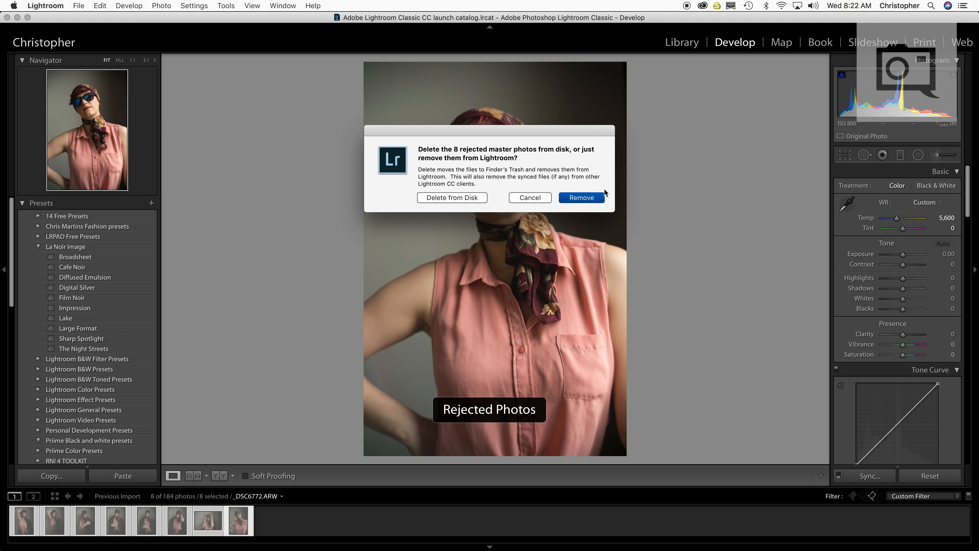
click(593, 198)
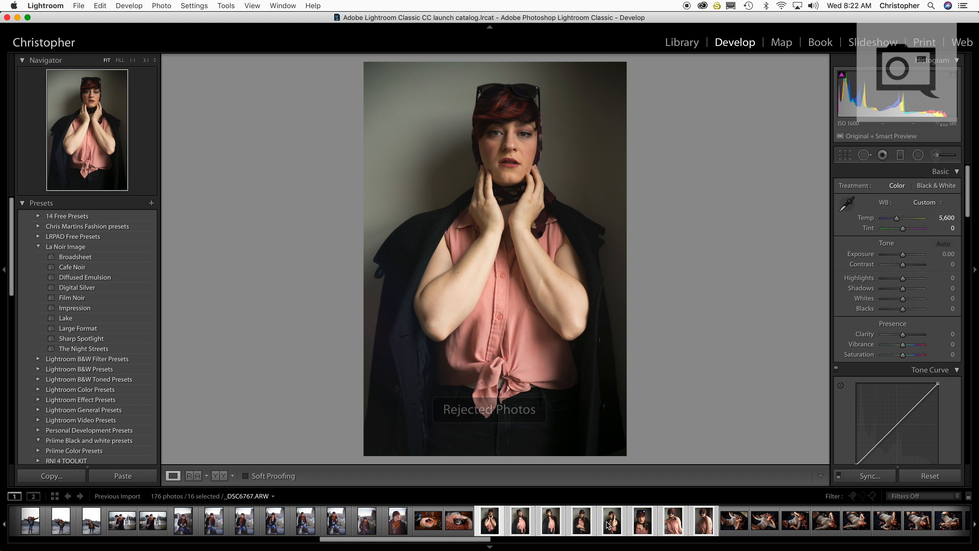
Compare the Auto and As Shot white balances on the close-up portrait, and undo these changes
click(641, 525)
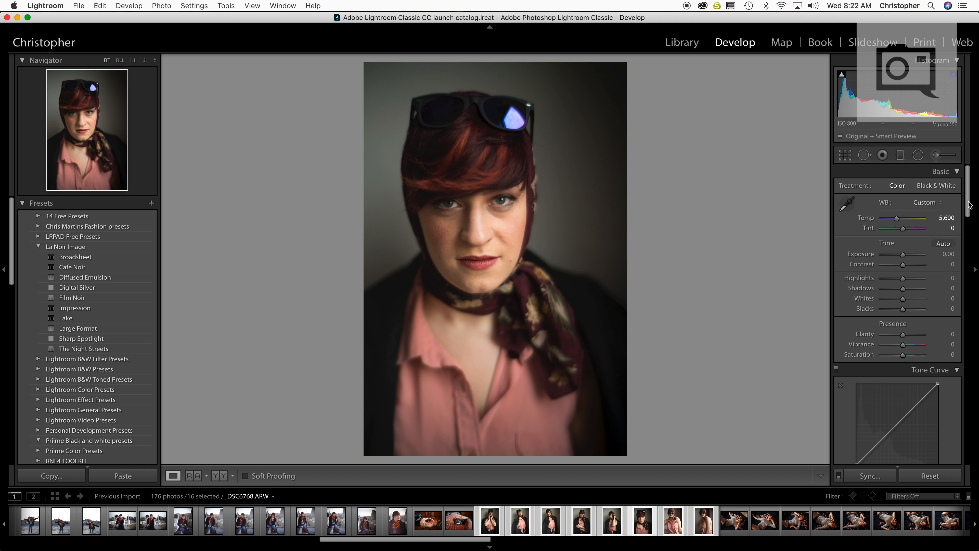
click(935, 202)
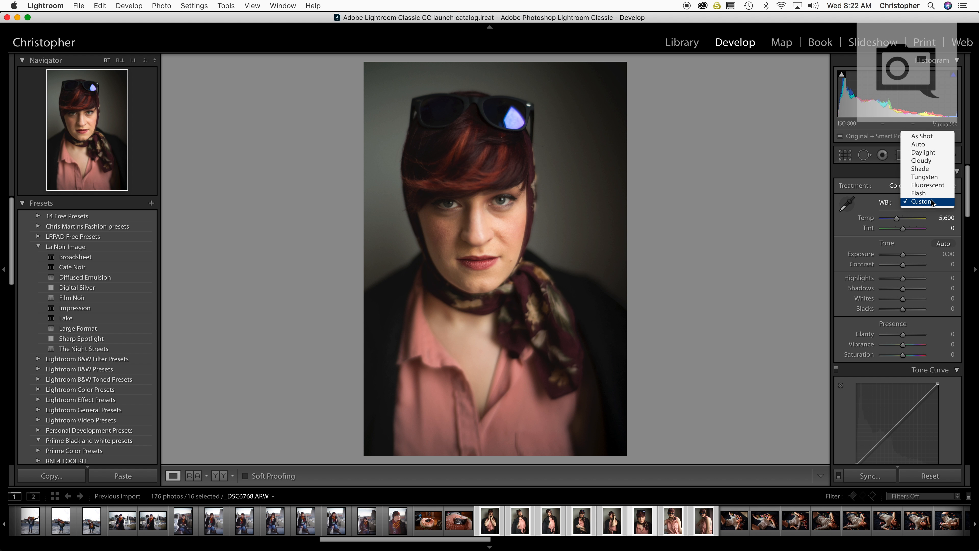
click(935, 146)
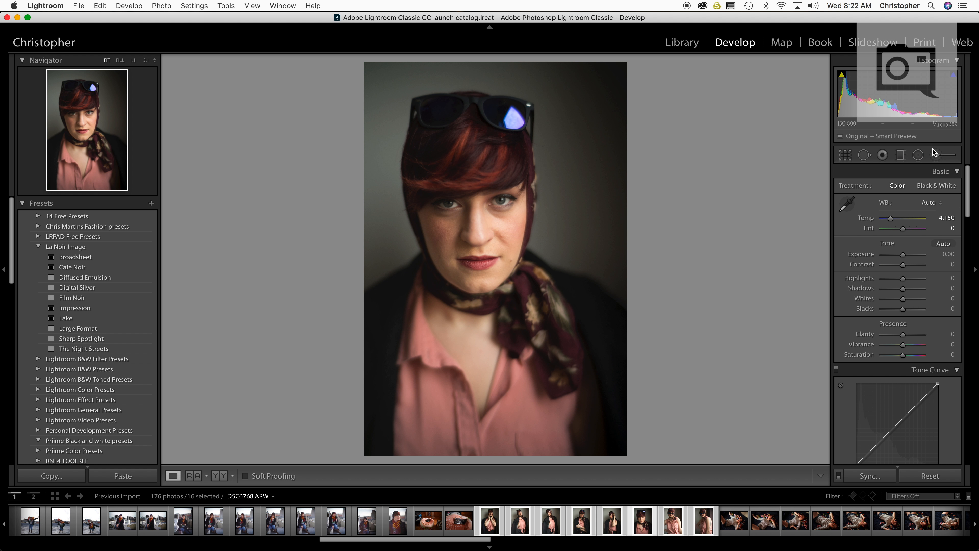
click(938, 206)
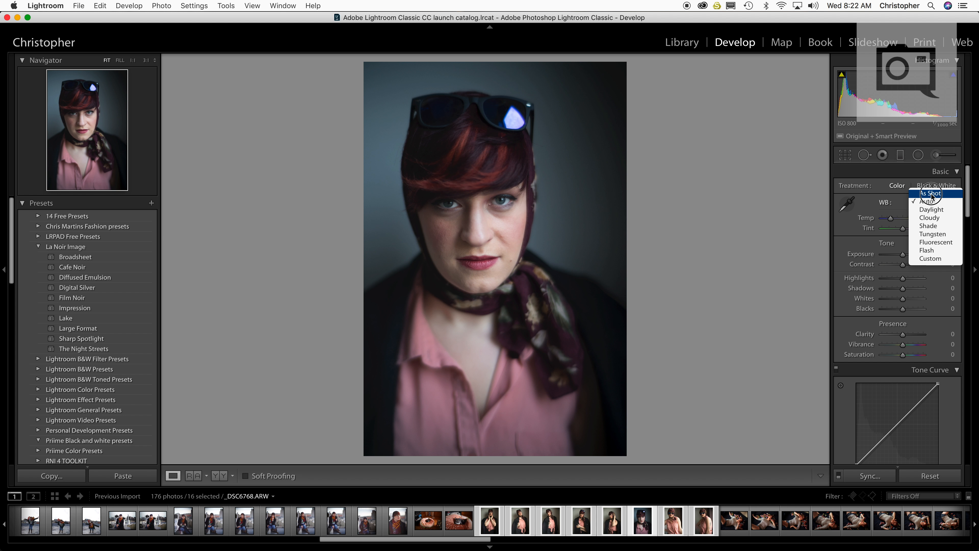
click(925, 192)
click(927, 204)
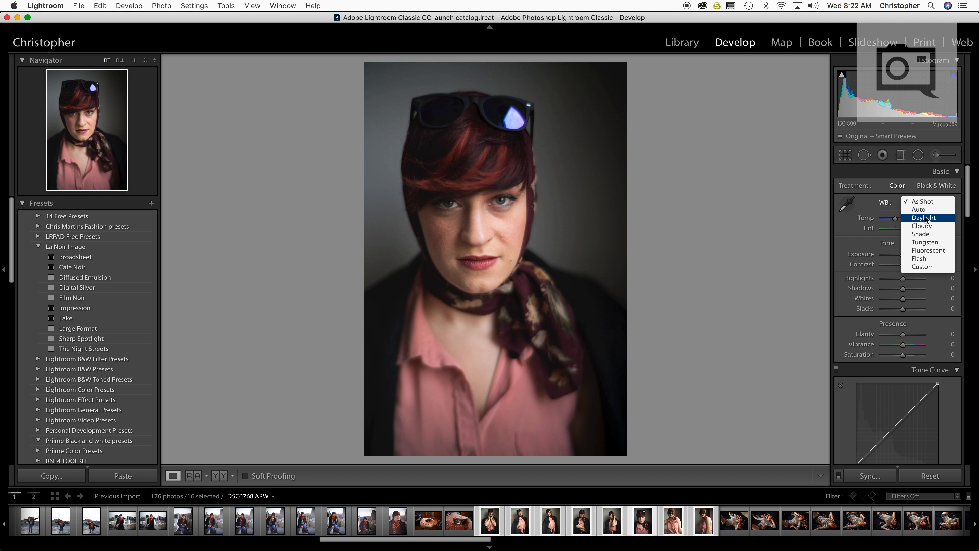
click(732, 218)
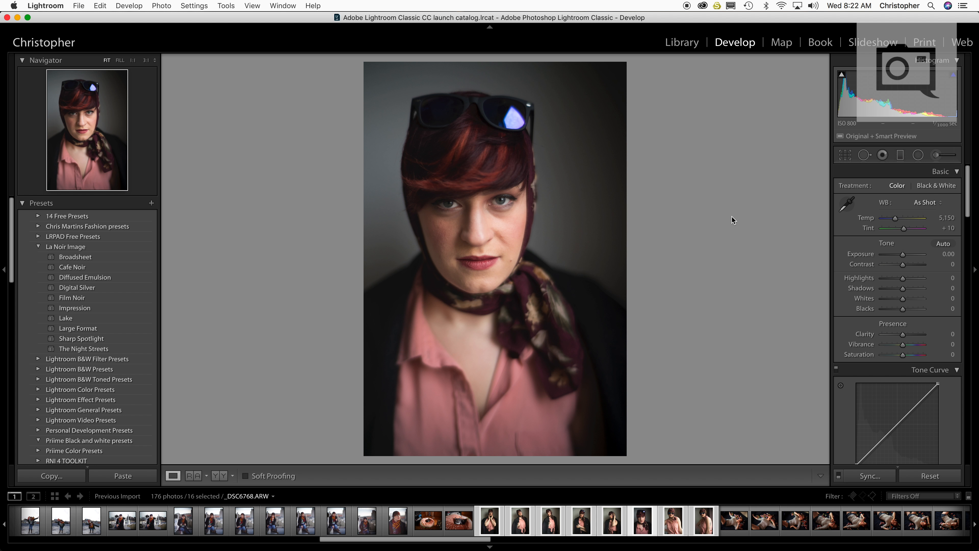
key(super+z)
key(super+z)
Set the close-up portrait's Camera Calibration profile to Camera Portrait
drag(969, 204, 969, 460)
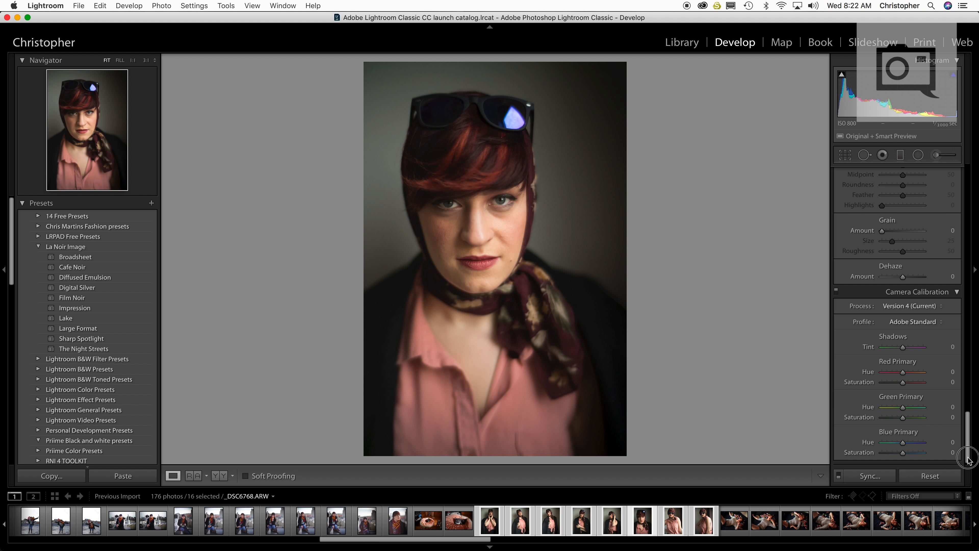
click(920, 325)
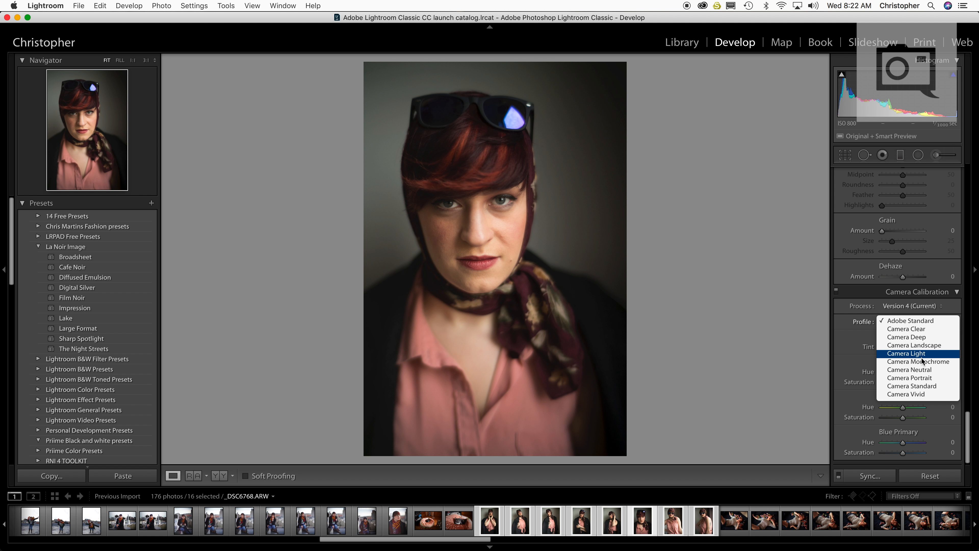
click(934, 378)
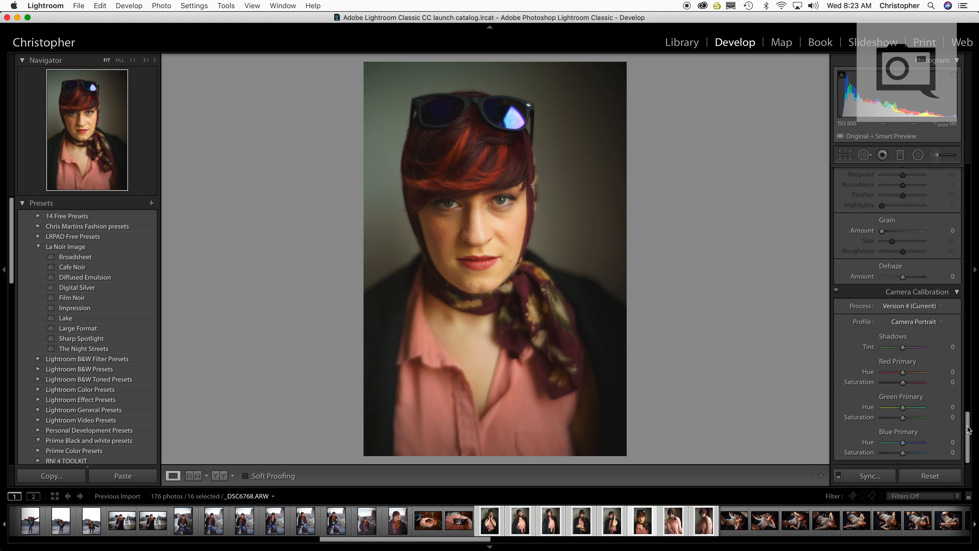
Set the close-up portrait's Temp to 5,500 and shift its Tint slightly toward magenta
drag(969, 429, 972, 167)
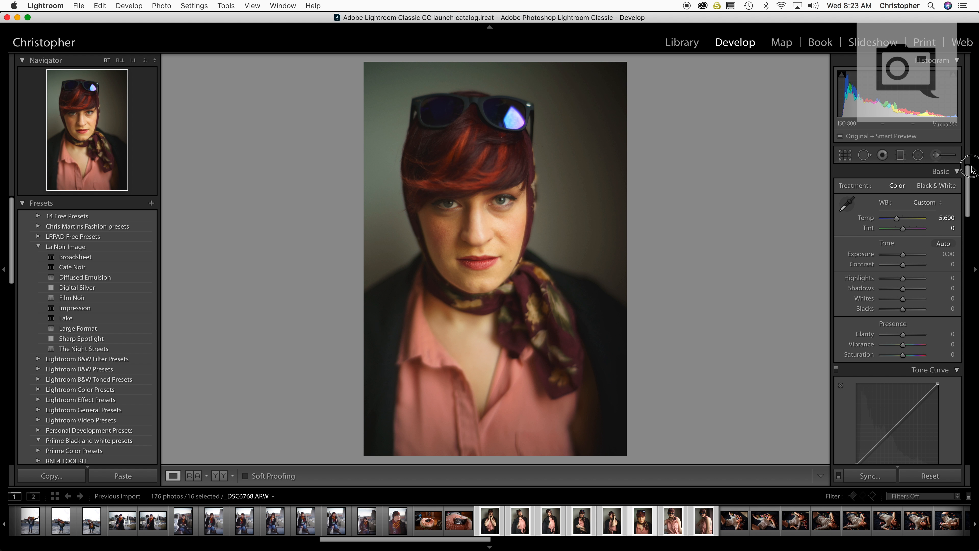
click(948, 217)
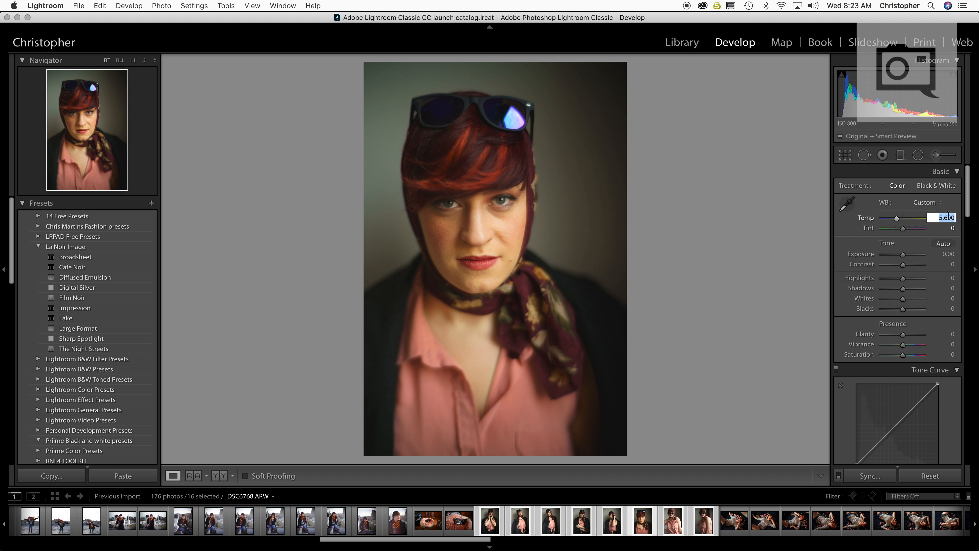
text(5,5)
text(00)
key(Return)
drag(969, 207, 961, 381)
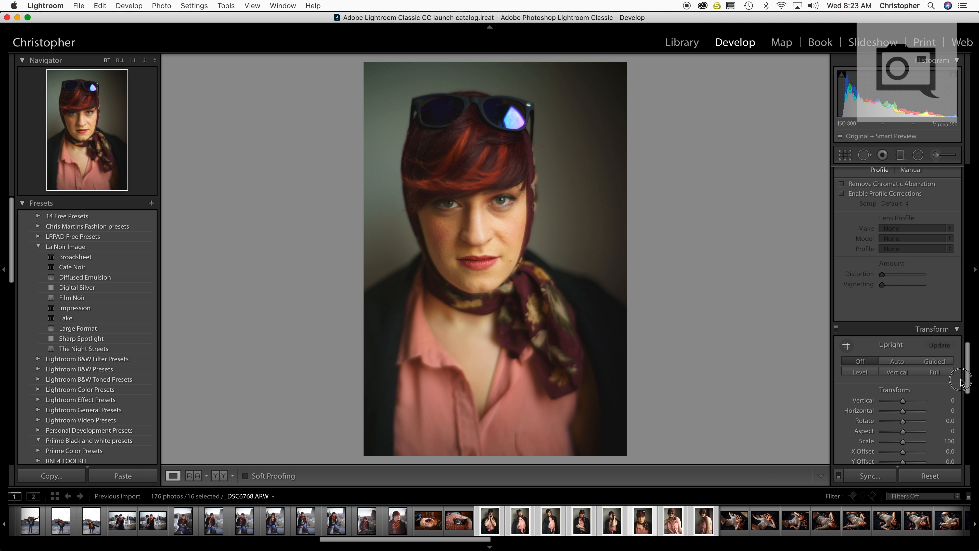
drag(961, 382, 967, 205)
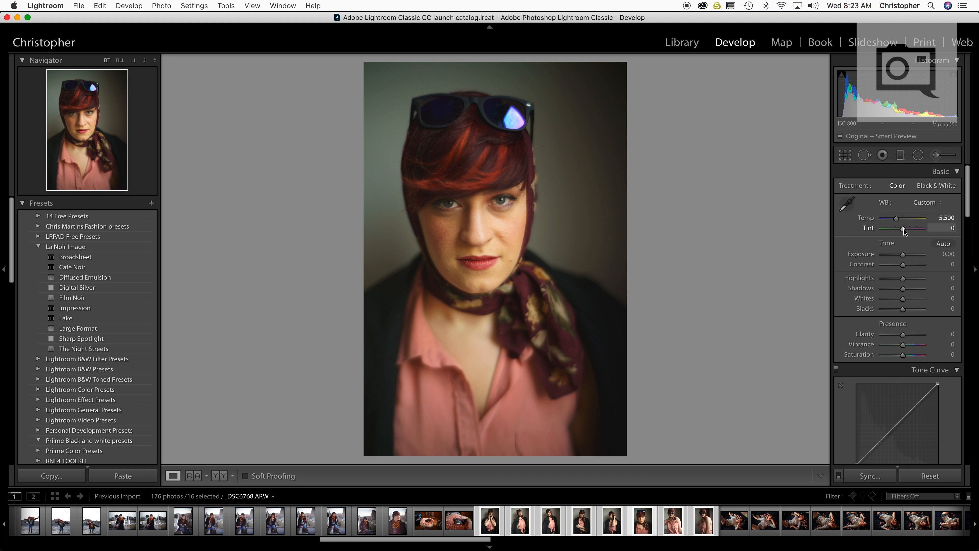
drag(904, 228, 907, 228)
Change the close-up portrait's Camera Calibration profile to Camera Light
drag(968, 218, 973, 457)
click(917, 327)
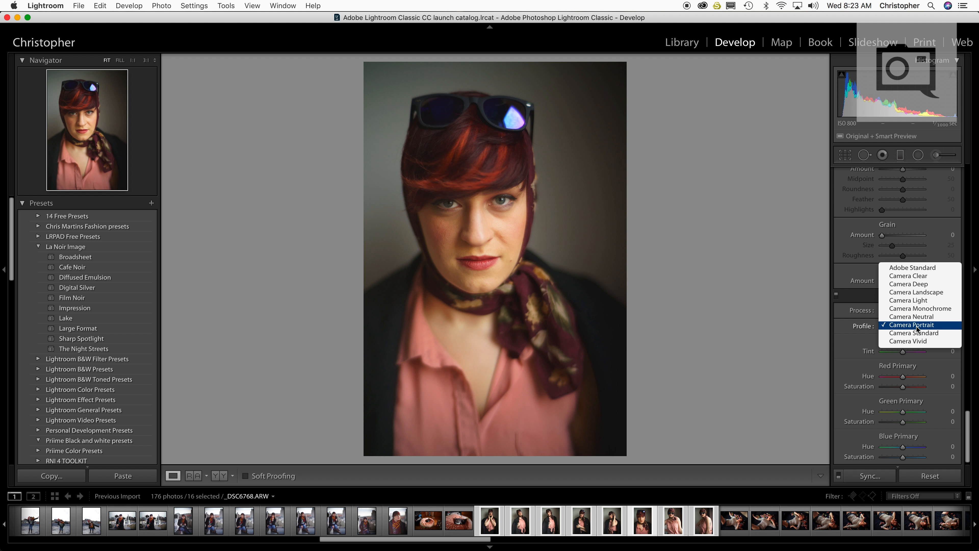
click(922, 300)
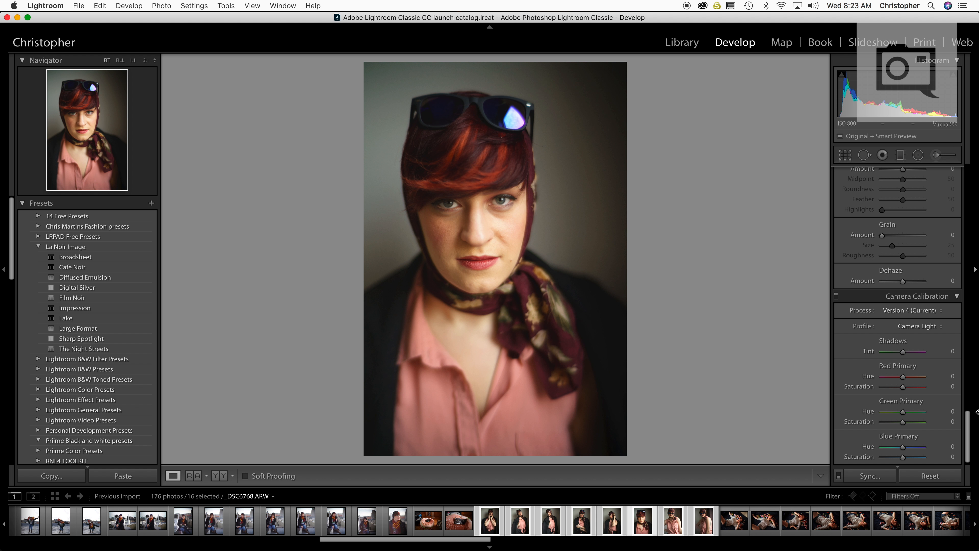
drag(968, 431, 969, 383)
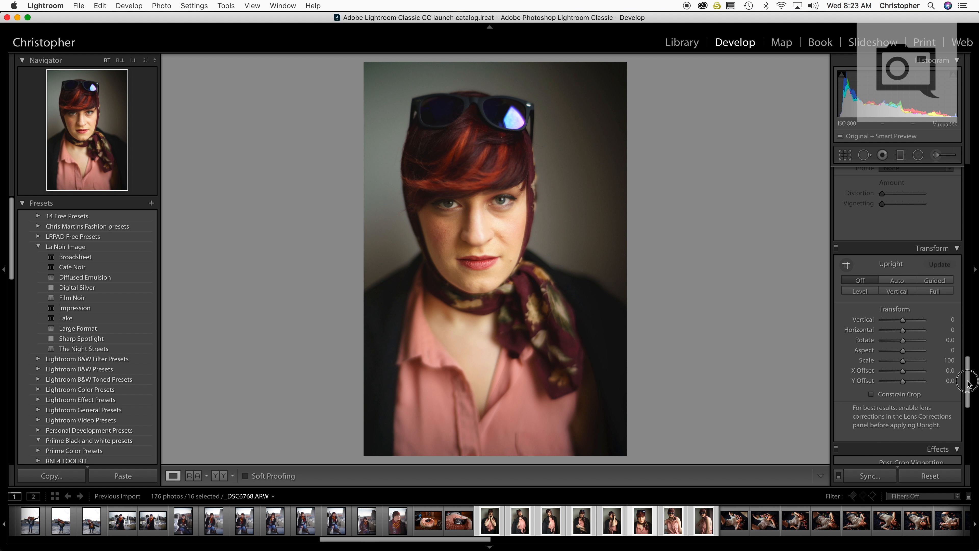
scroll(969, 366, up, 15)
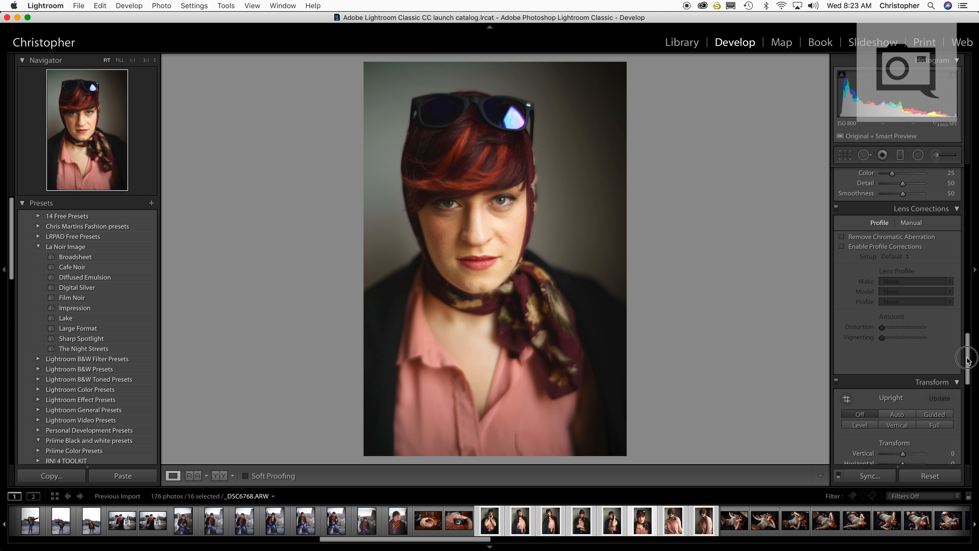
Set the close-up portrait's Sharpening to Amount 40, Radius 1.2 and Detail 32
scroll(971, 323, down, 15)
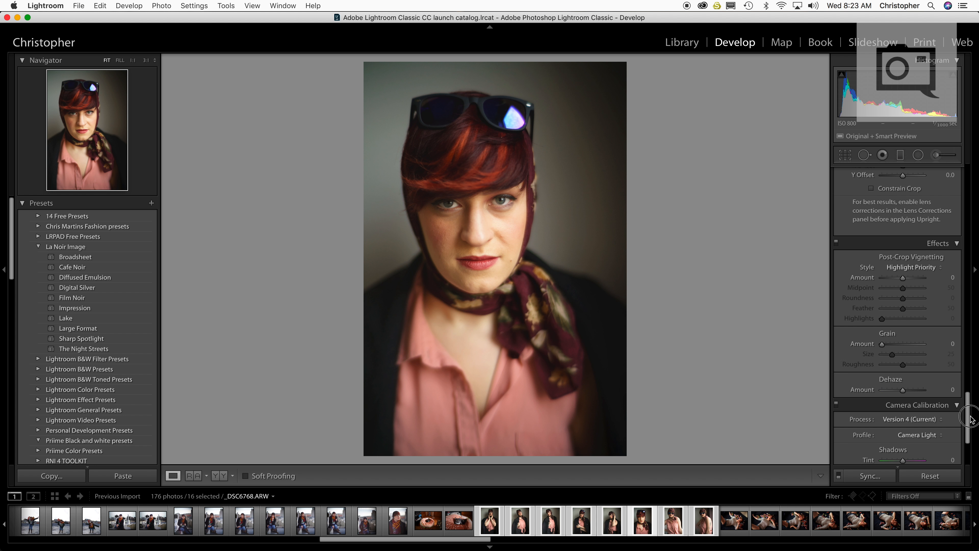
drag(971, 405, 969, 181)
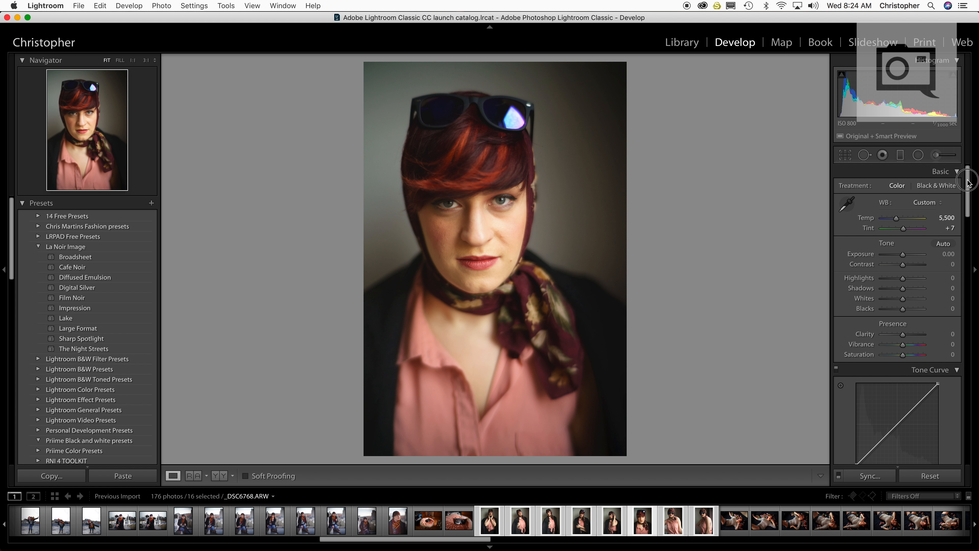
drag(968, 180, 968, 194)
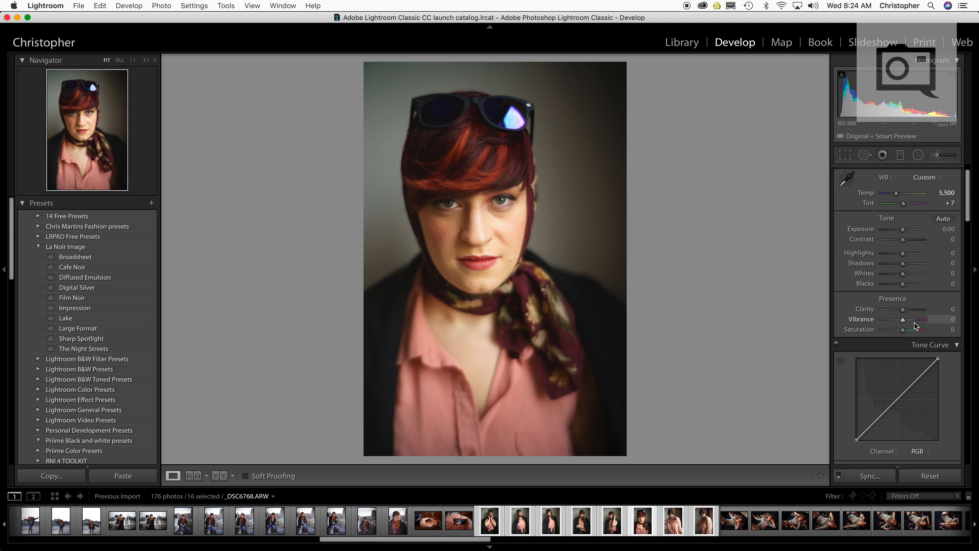
drag(970, 218, 969, 338)
drag(889, 316, 895, 335)
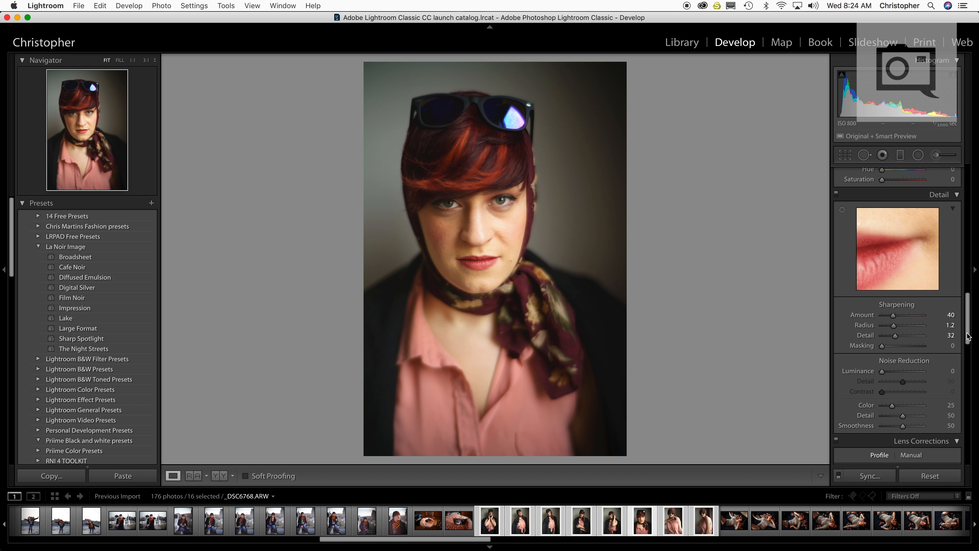
Raise the close-up portrait's red Luminance to +76 and red Saturation to +69
drag(968, 337, 968, 271)
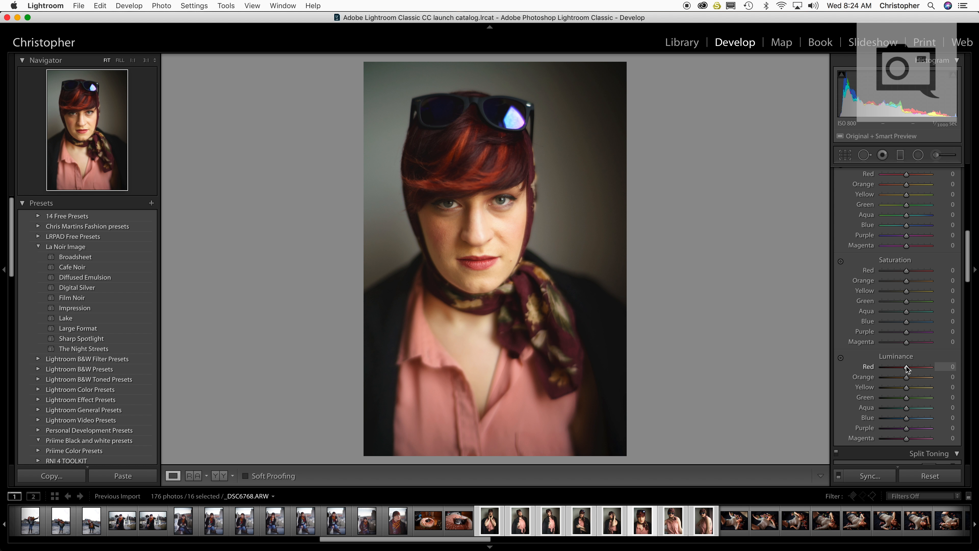
drag(907, 369, 932, 372)
drag(930, 372, 925, 373)
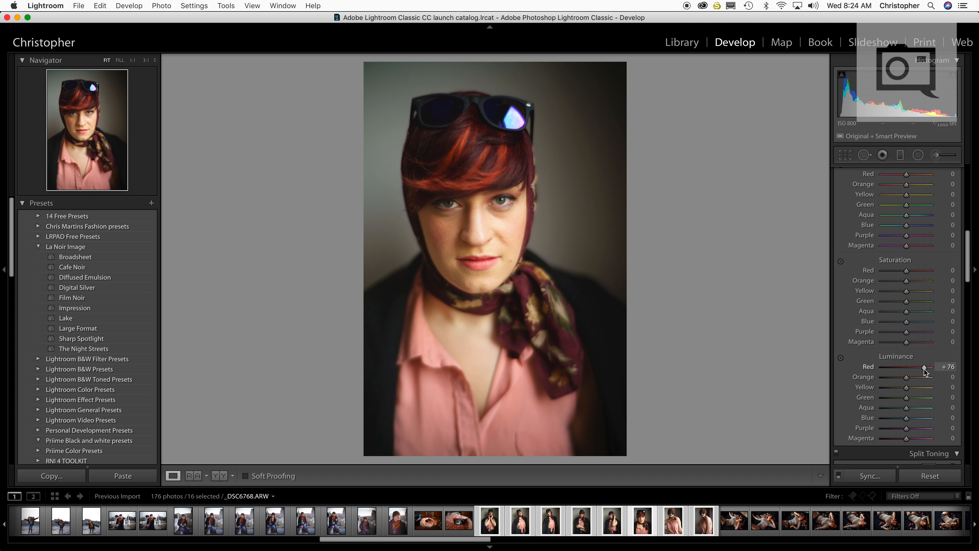
drag(907, 271, 923, 274)
Set the portrait's orange Luminance to +22 and Saturation to −22, and its yellow Saturation to −2 and Luminance to +26
mouse_move(908, 378)
mouse_down()
mouse_move(947, 382)
mouse_move(892, 381)
mouse_move(917, 382)
mouse_up()
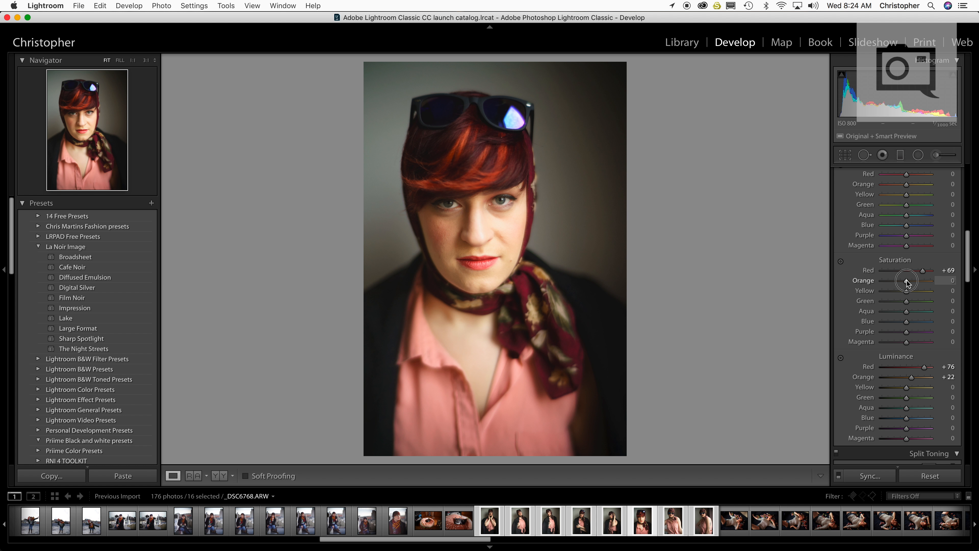
drag(908, 283, 904, 283)
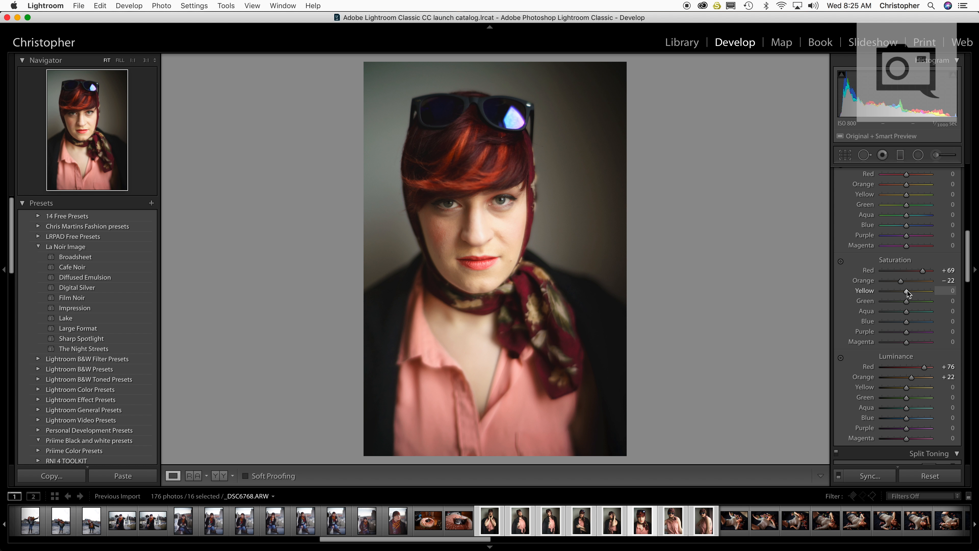
mouse_move(908, 294)
mouse_down()
mouse_move(873, 294)
mouse_move(937, 297)
mouse_move(860, 294)
mouse_move(908, 297)
mouse_up()
mouse_move(917, 389)
mouse_down()
mouse_move(929, 393)
mouse_move(890, 394)
mouse_move(944, 394)
mouse_move(896, 393)
mouse_move(913, 390)
mouse_up()
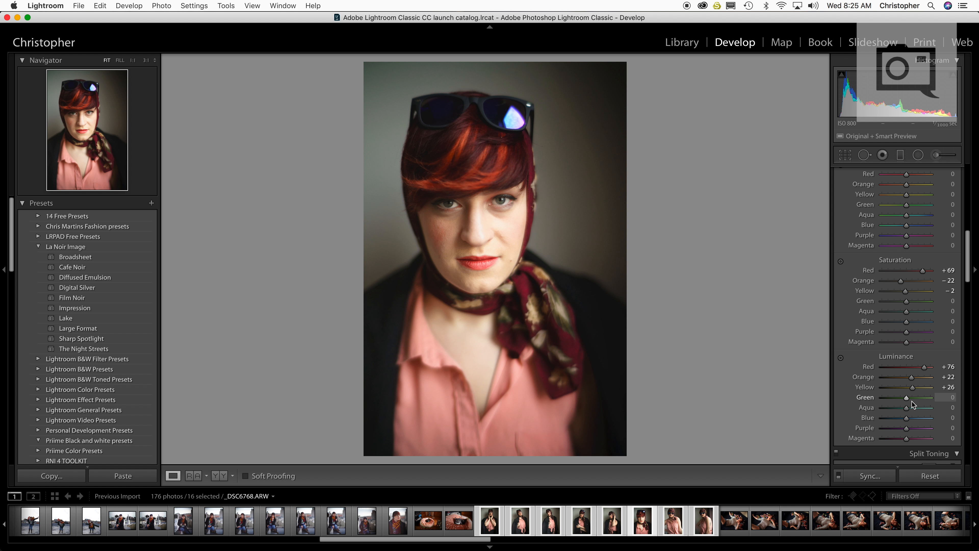
Raise the portrait's green Luminance to +89 and blue Luminance to +77, and try out blue Saturation and purple Luminance
drag(907, 402, 927, 419)
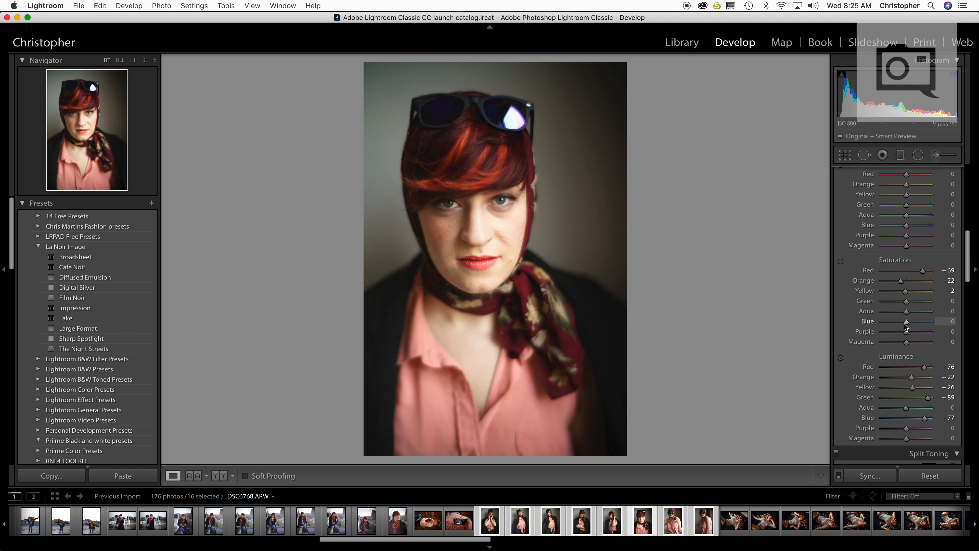
mouse_move(914, 322)
mouse_down()
mouse_move(929, 324)
mouse_move(916, 323)
mouse_up()
mouse_move(906, 429)
mouse_down()
mouse_move(941, 427)
mouse_move(827, 422)
mouse_move(924, 421)
mouse_move(911, 438)
mouse_move(962, 438)
mouse_move(835, 429)
mouse_move(967, 432)
mouse_move(907, 432)
mouse_up()
Lower the portrait's Highlights to −39 while checking the highlight clipping preview
drag(969, 257, 965, 192)
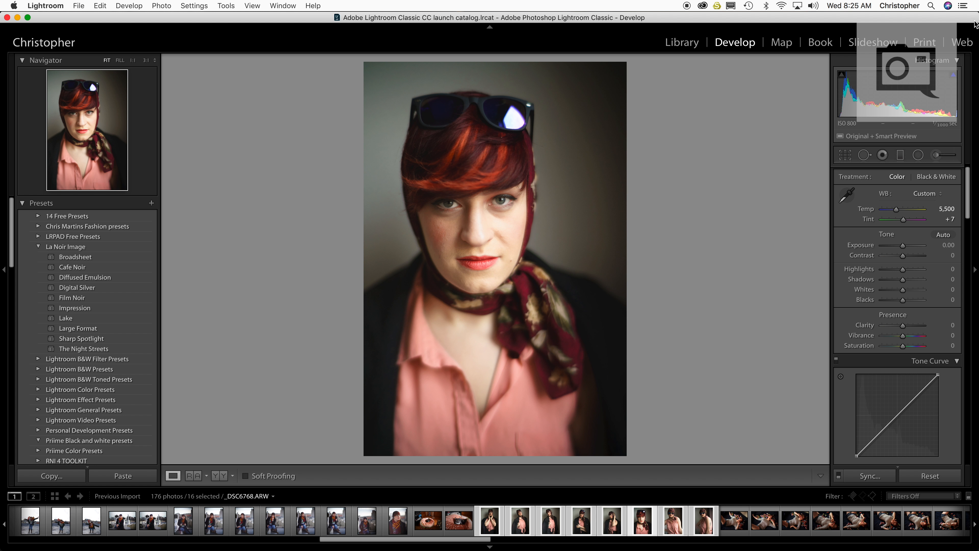
click(954, 74)
drag(906, 270, 897, 274)
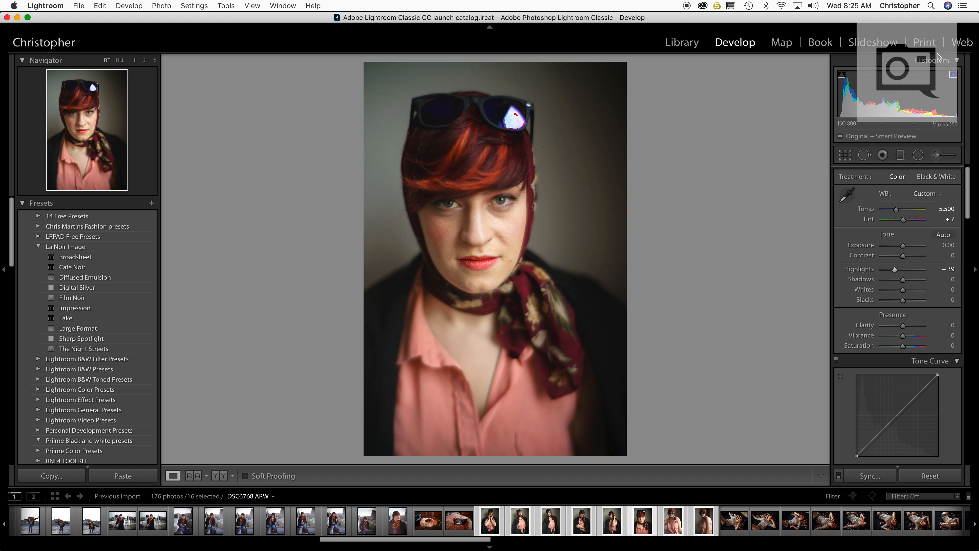
click(954, 75)
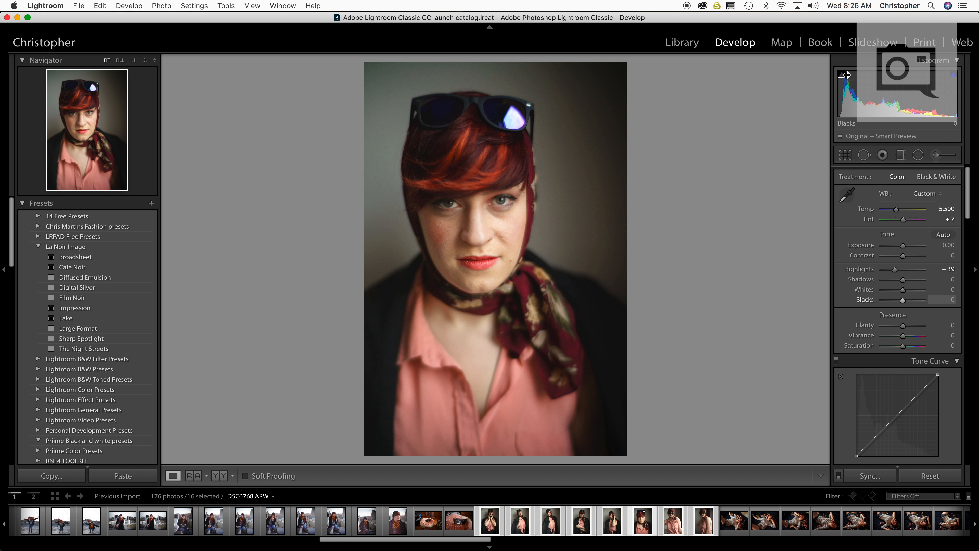
Set the portrait's Contrast to −25, Blacks to −23 and Clarity to +8, and check the eyes and skin at full magnification
drag(903, 257, 898, 257)
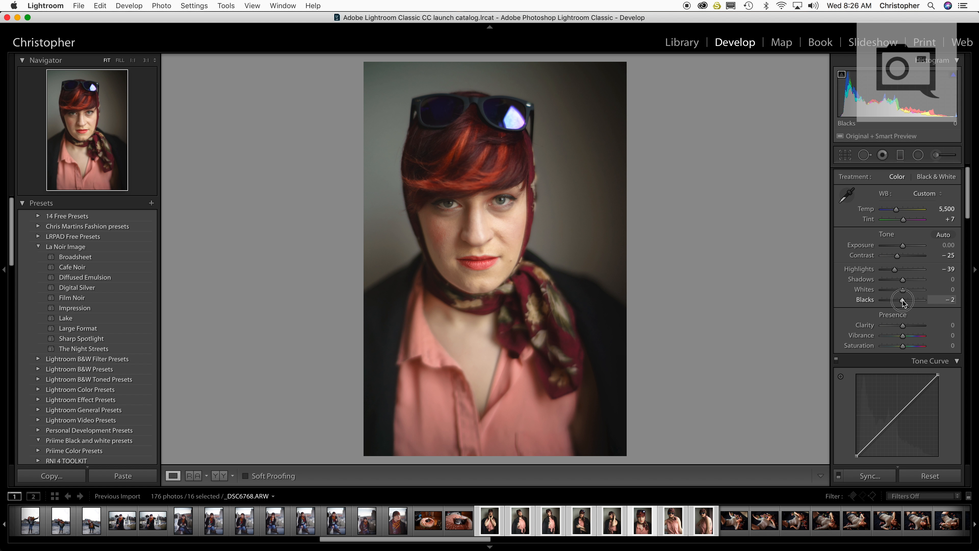
drag(903, 300, 898, 300)
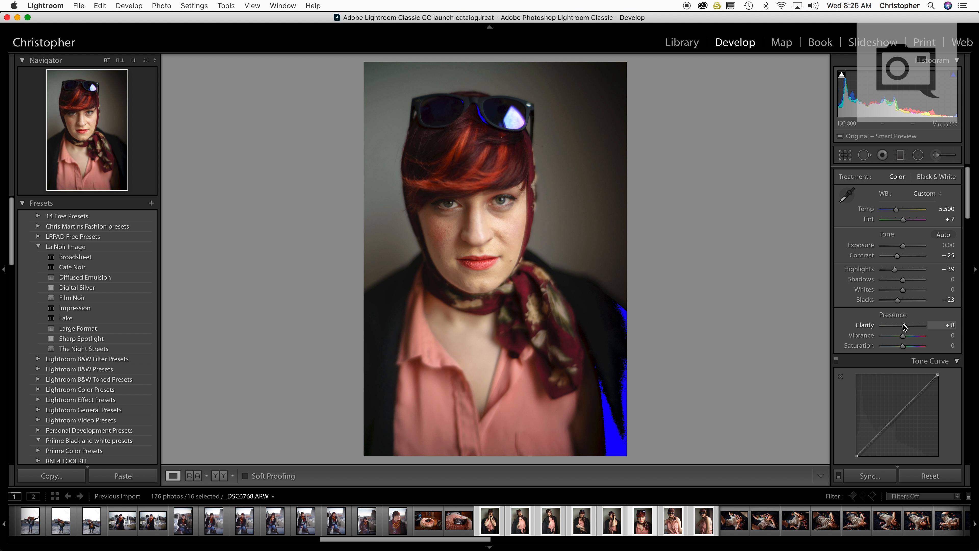
click(503, 205)
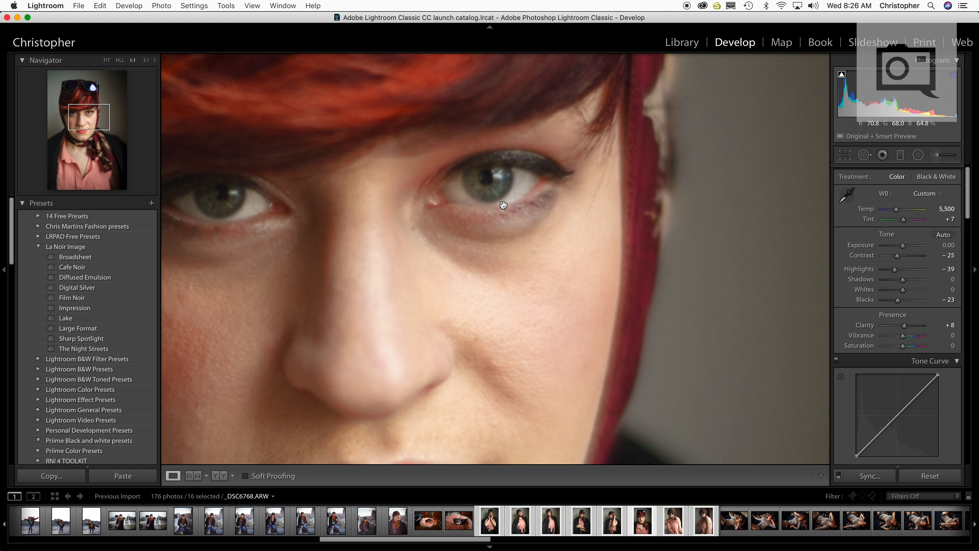
click(354, 250)
drag(354, 250, 423, 254)
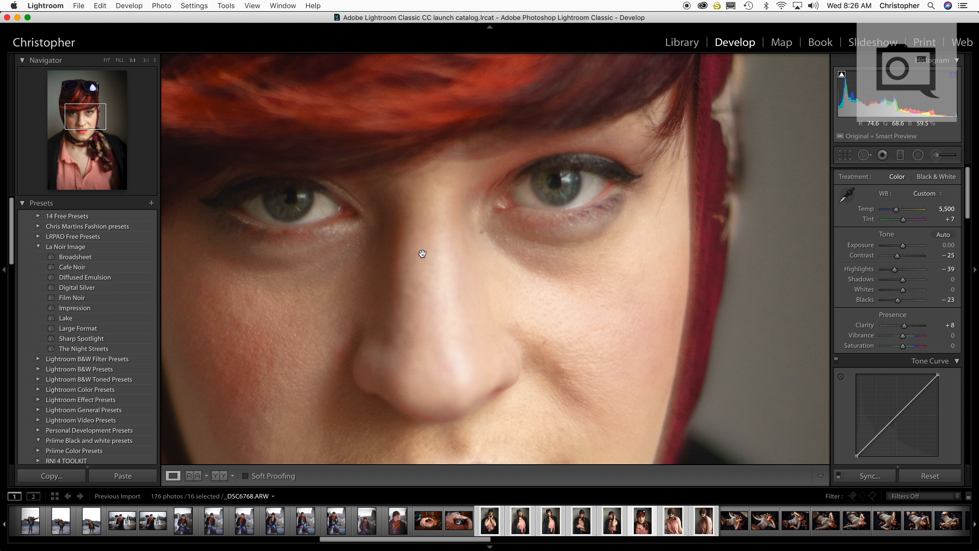
click(422, 254)
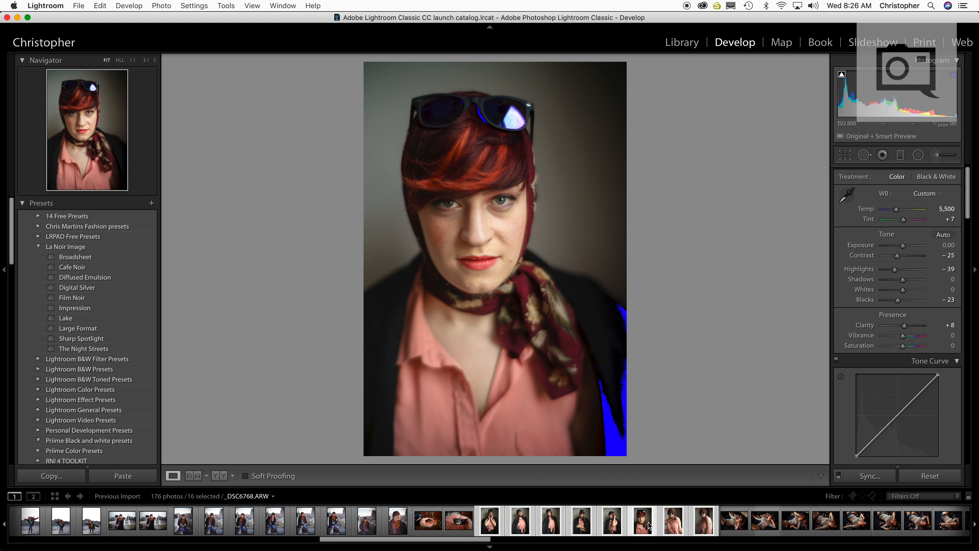
Synchronize the close-up portrait's develop settings to the other selected portraits and review the series one by one
click(674, 521)
click(641, 526)
click(870, 475)
click(743, 252)
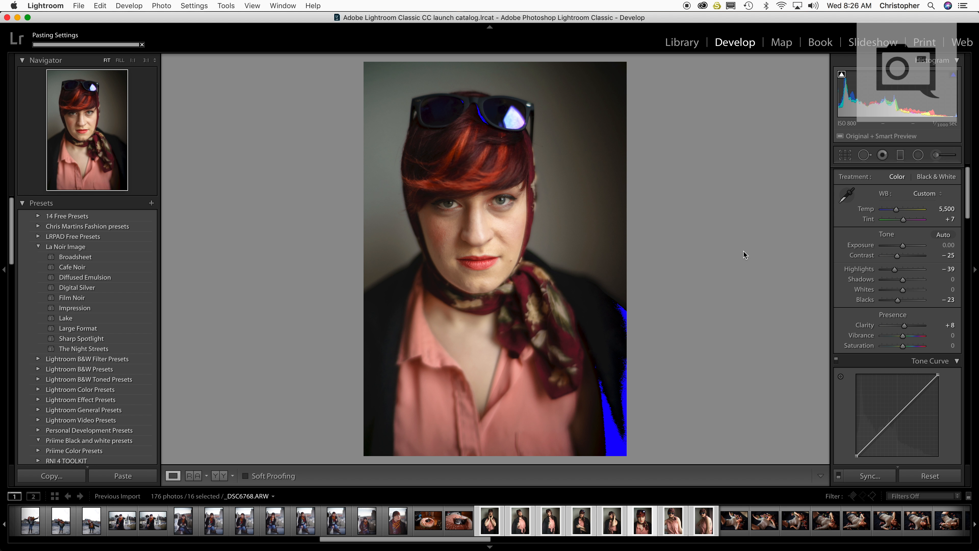
click(513, 524)
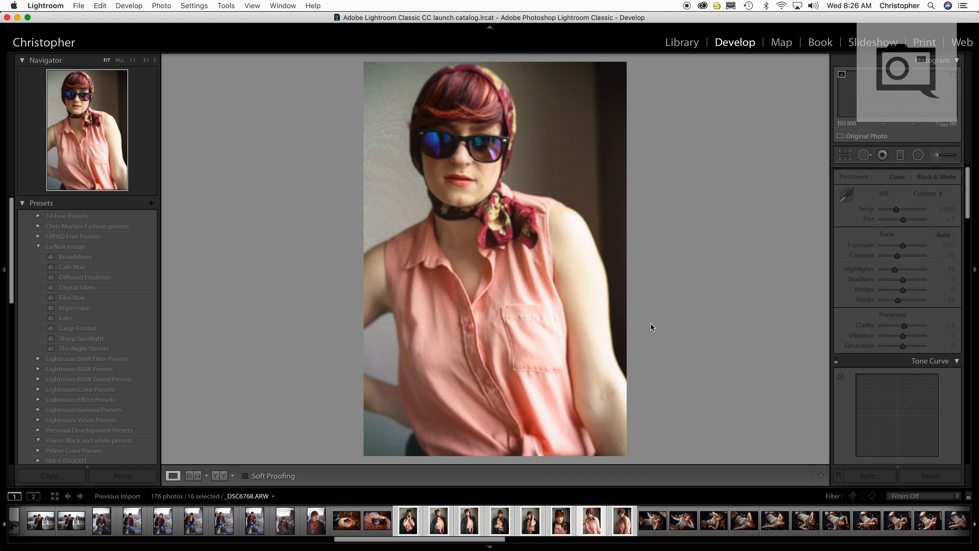
key(Right)
key(Right)
key(Right)
key(Right)
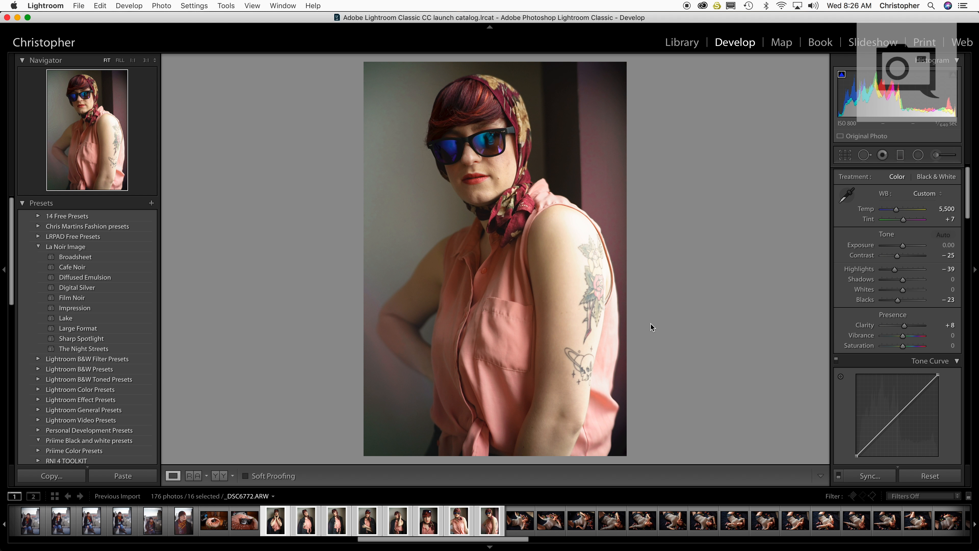
key(Right)
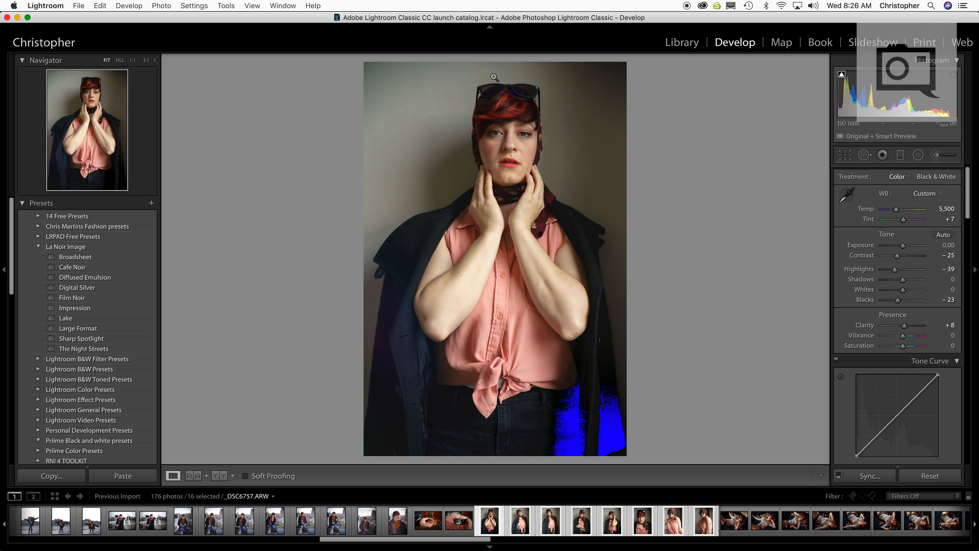
Crop the hands-to-face portrait to a 1 x 1 square framed from above the head to the elbows
click(844, 155)
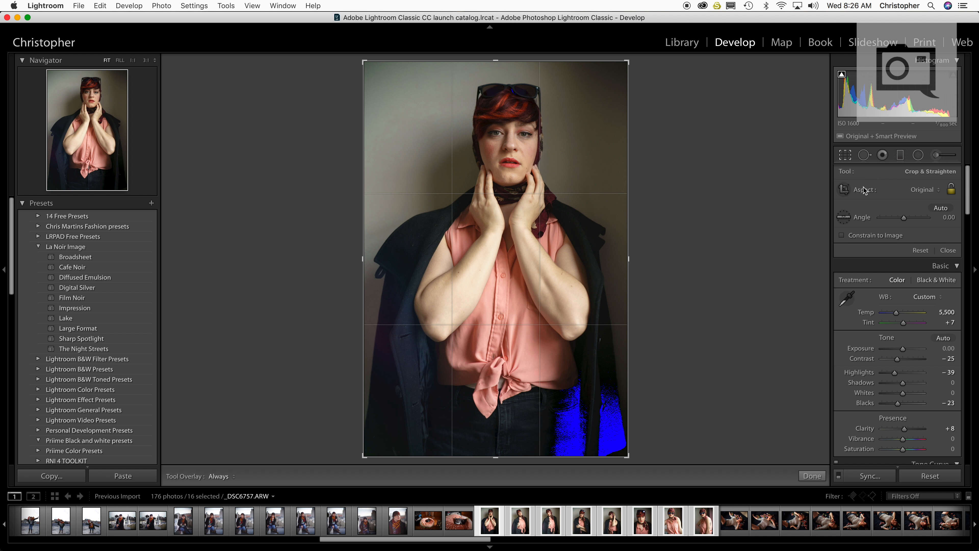
click(914, 191)
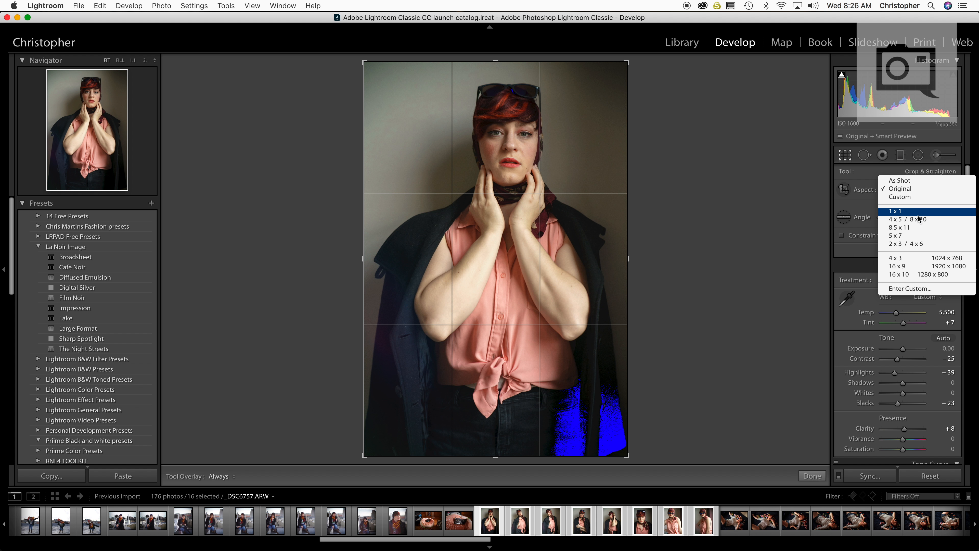
click(896, 211)
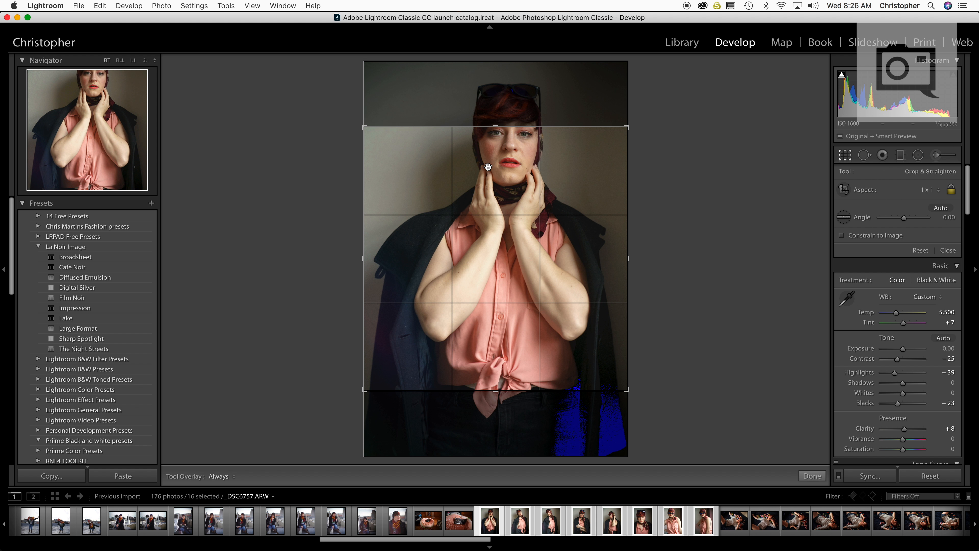
mouse_move(489, 217)
mouse_down()
mouse_move(489, 180)
mouse_move(487, 223)
mouse_up()
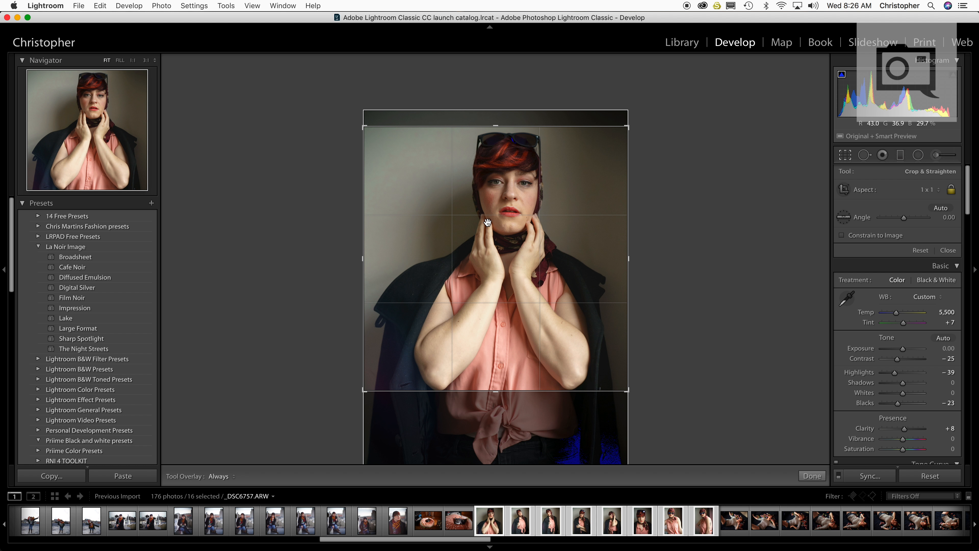
key(Return)
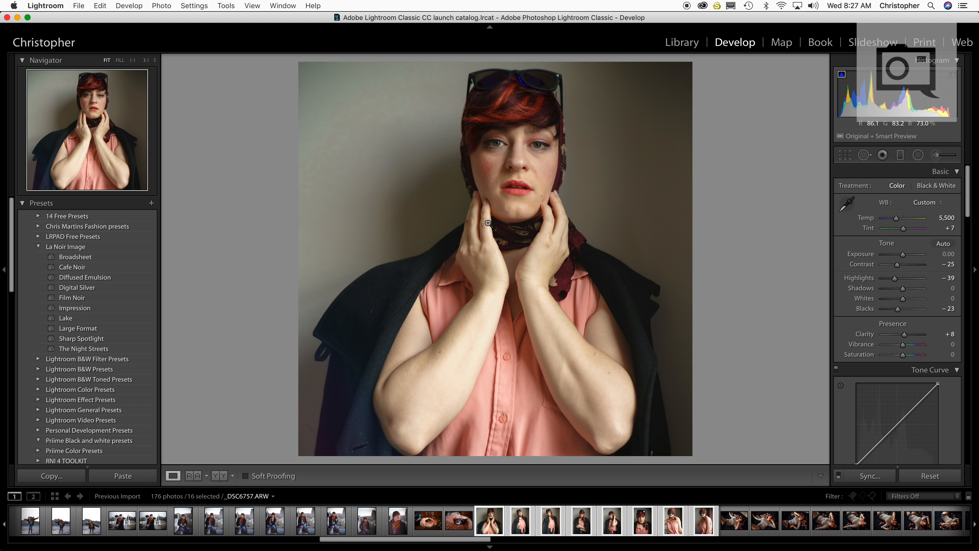
Flag as rejected the square-cropped portrait, the second and fifth portraits of the series, and the last one with the tattooed arm
key(x)
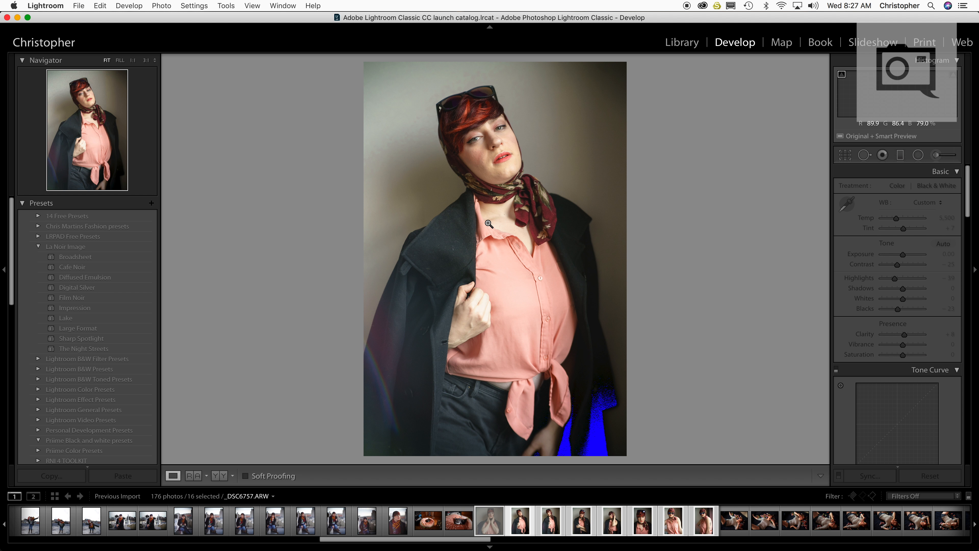
key(x)
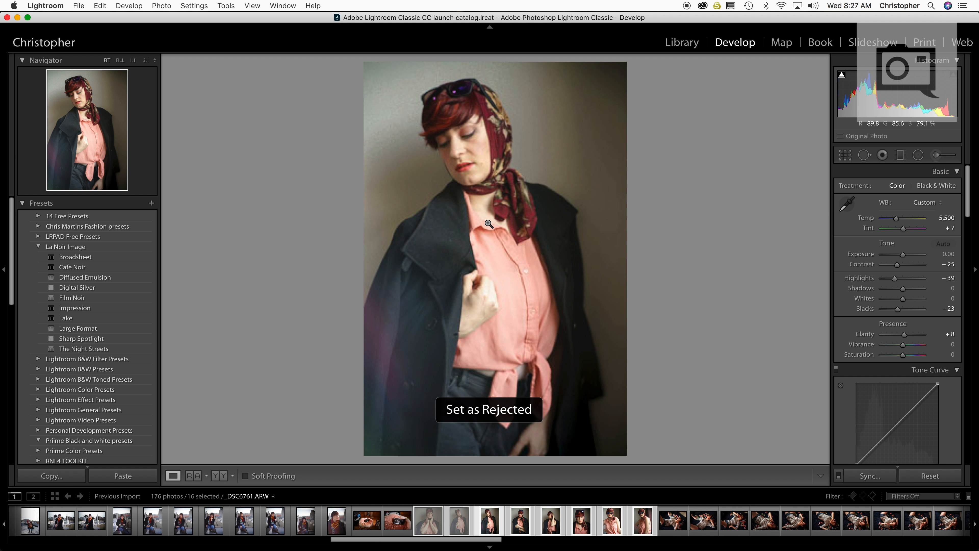
key(Right)
key(Right)
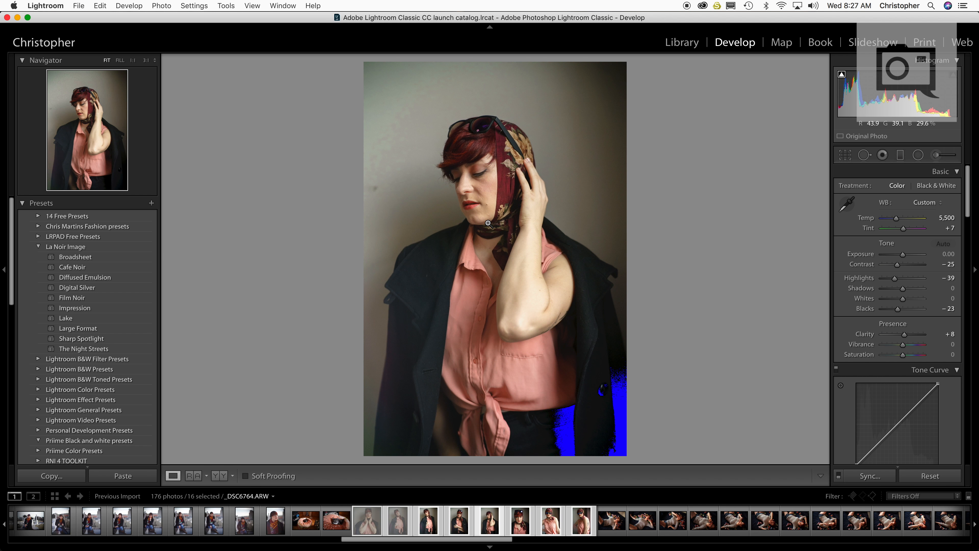
key(x)
key(Right)
key(Right)
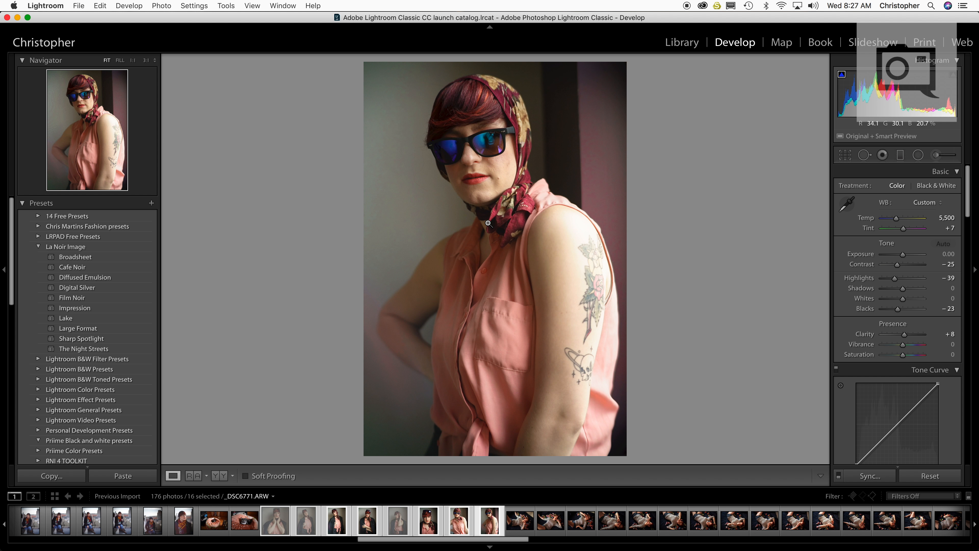
key(x)
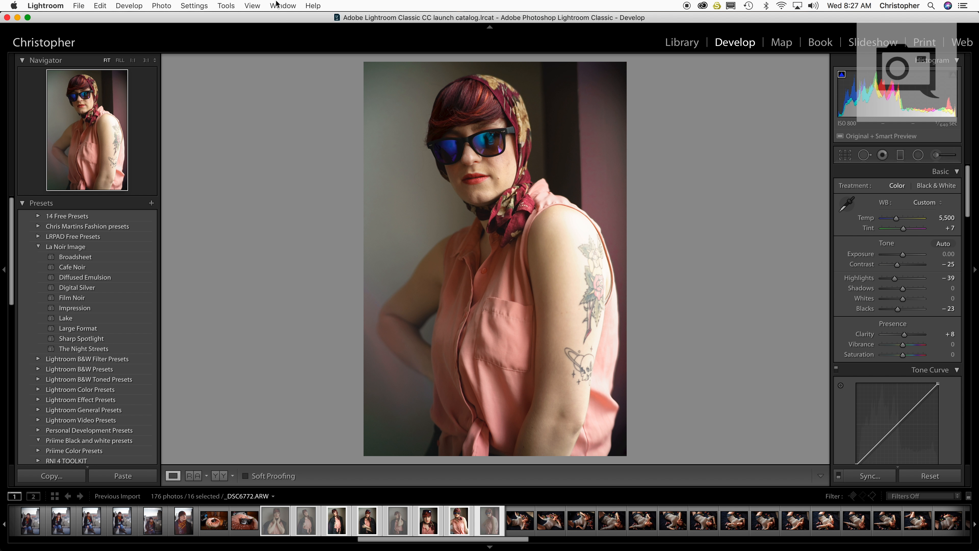
Remove the rejected photos from Lightroom without deleting them from disk
click(140, 5)
mouse_move(161, 5)
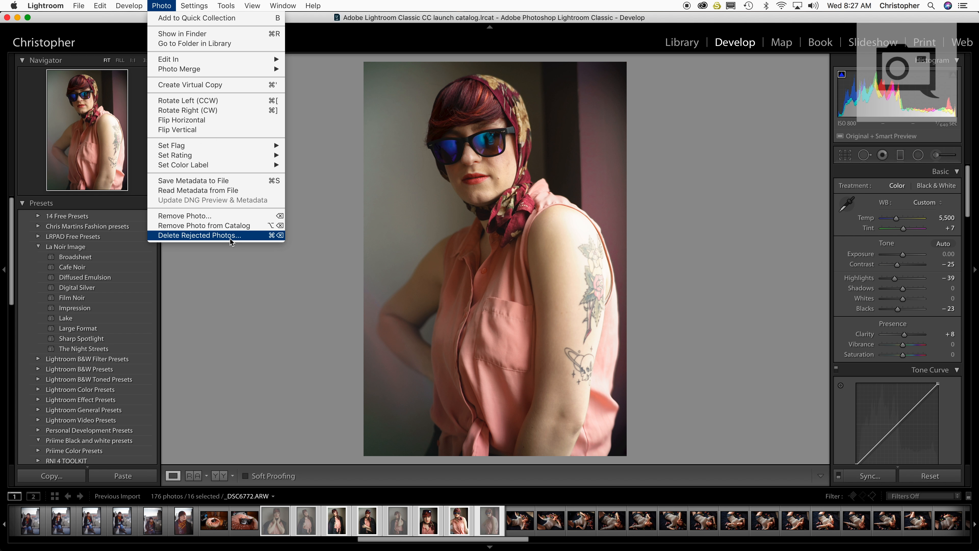
click(182, 242)
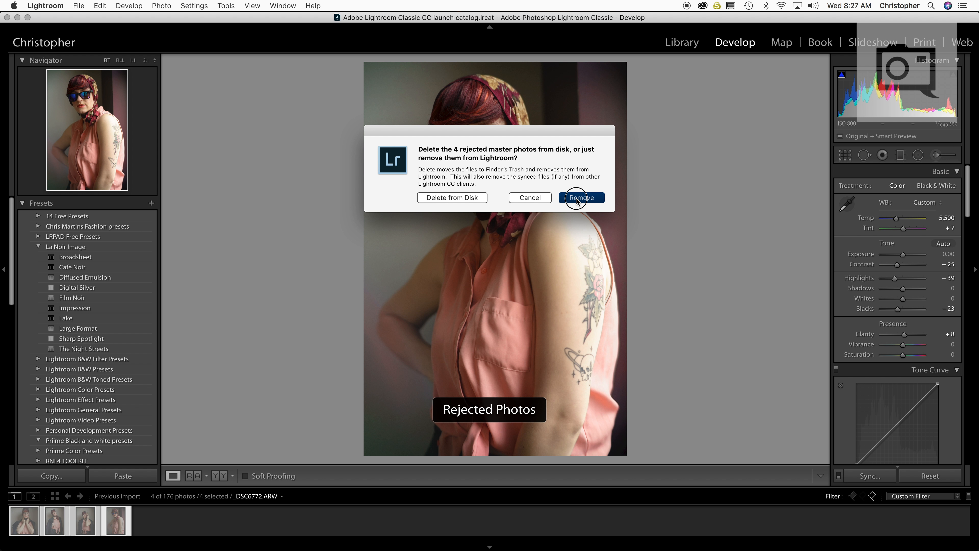
click(576, 197)
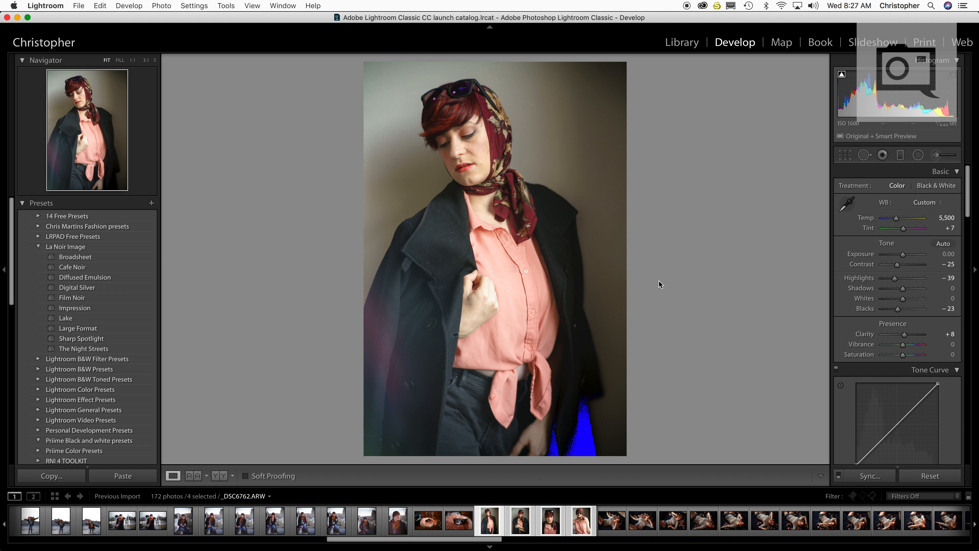
Review the four remaining synced headscarf portraits one by one to compare their matching colour
key(Left)
key(Right)
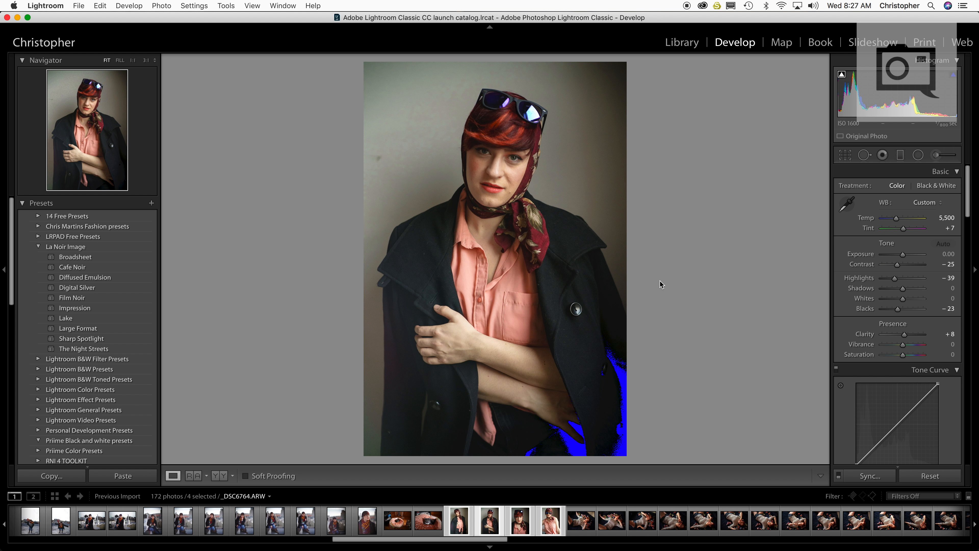
key(Left)
key(Right)
key(Right)
key(Right)
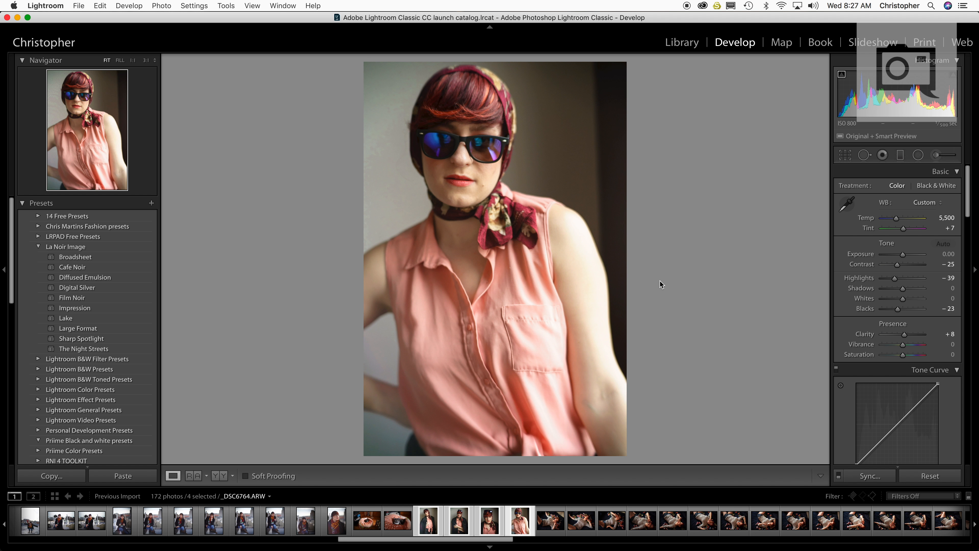
key(Left)
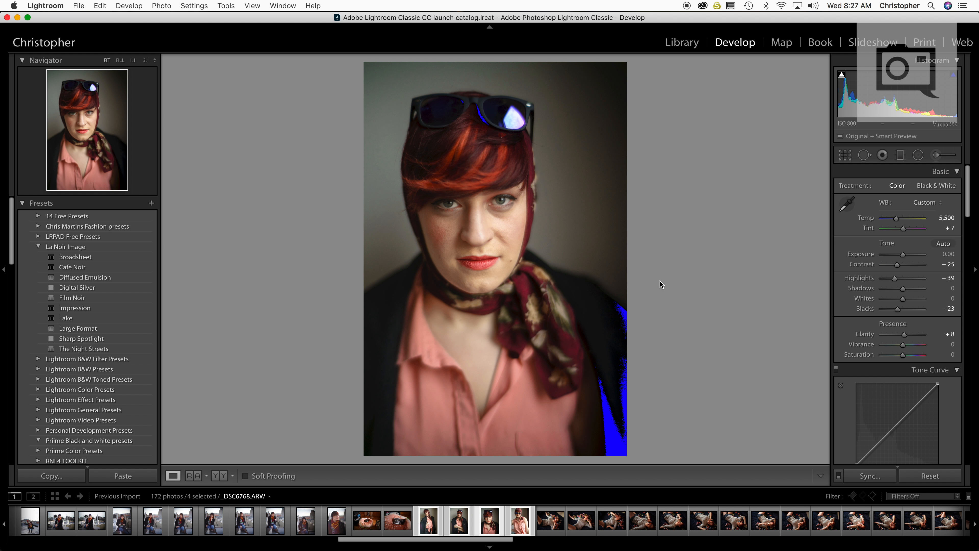
key(Right)
key(Right)
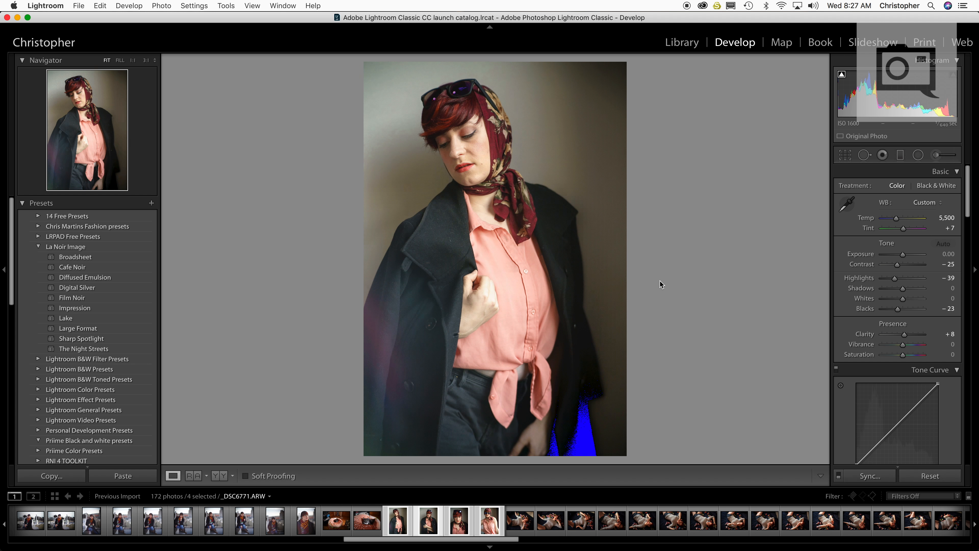
key(Right)
key(Right)
key(Right)
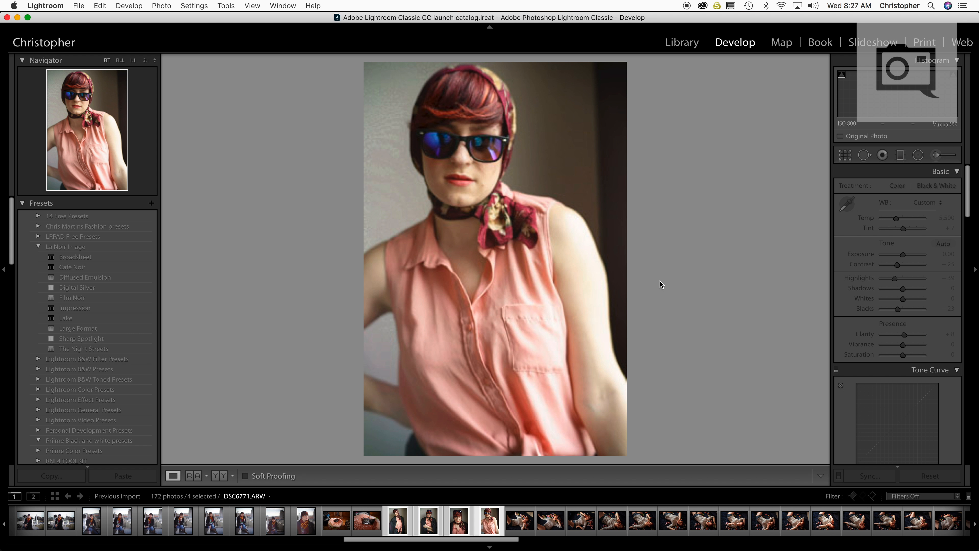
key(Right)
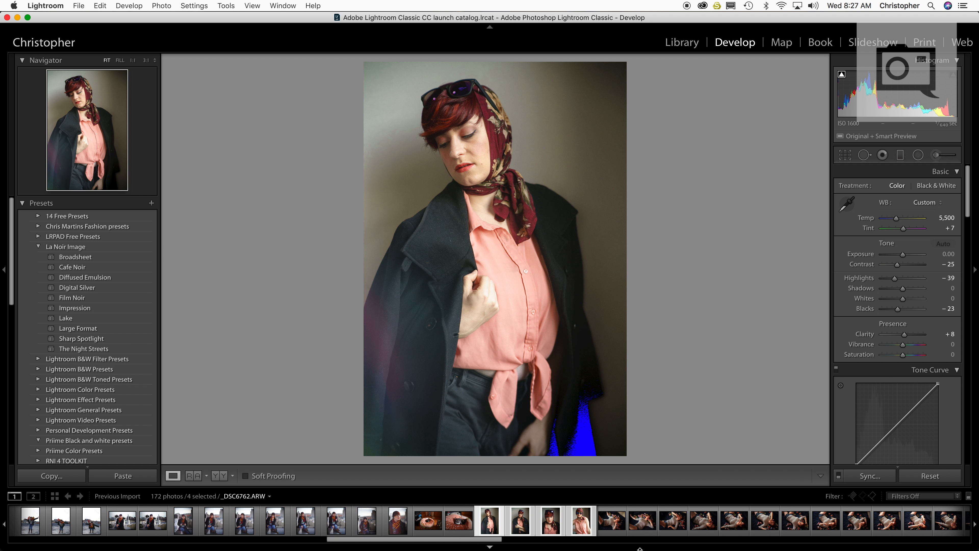
Find and open the blue-toned hallway photo of the seated woman, _DSC6714.ARW, elsewhere in the series
click(617, 524)
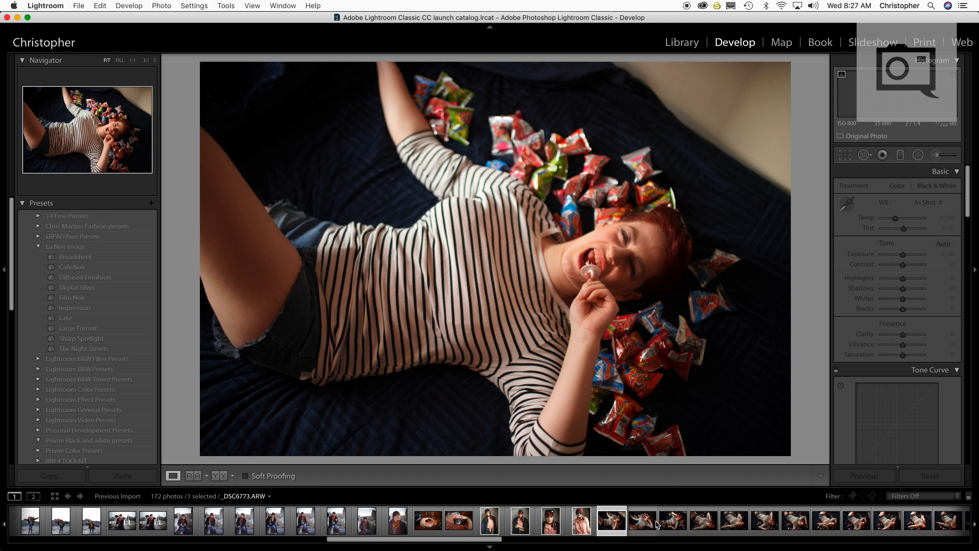
scroll(658, 525, down, 5)
scroll(782, 524, down, 1)
scroll(384, 521, up, 20)
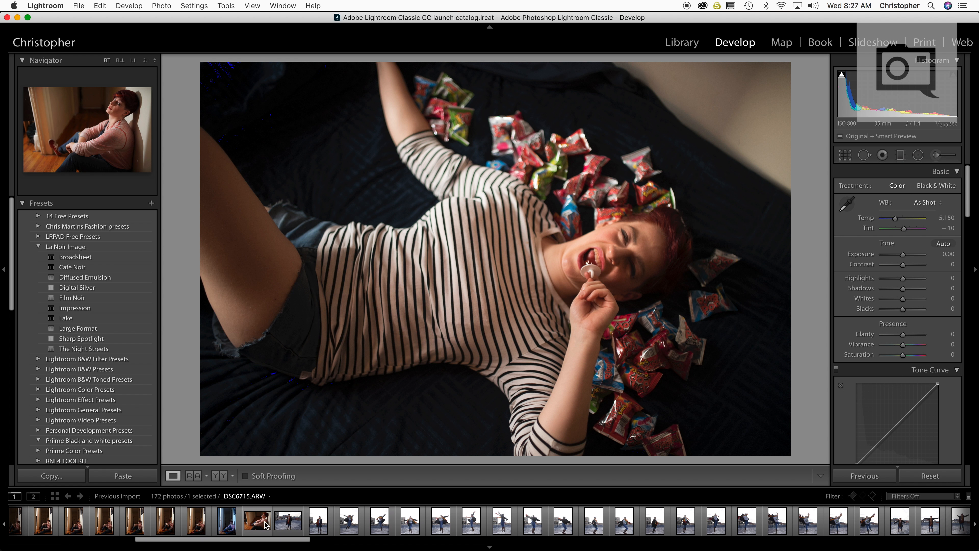
click(256, 521)
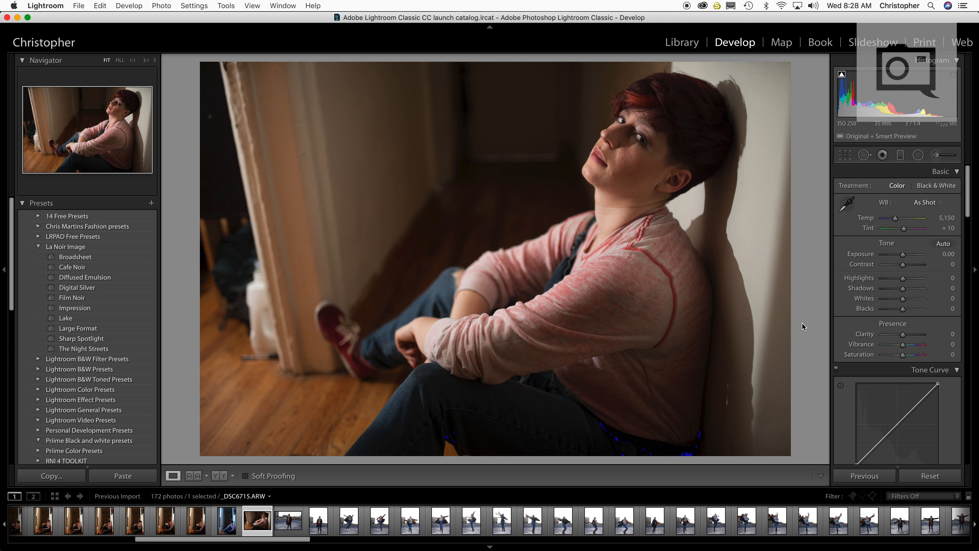
key(Left)
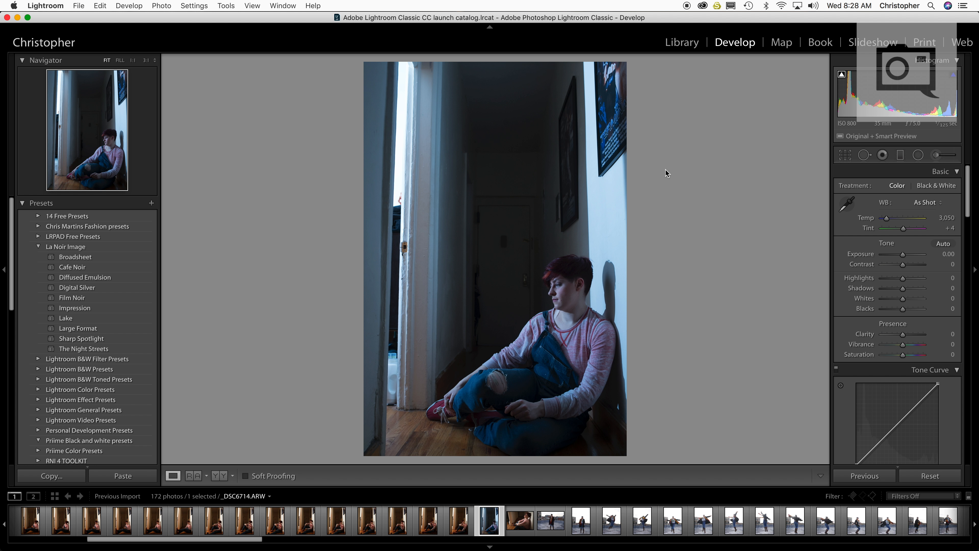
key(Left)
key(Right)
Set the hallway photo's white balance temperature to 3,200 and adjust further develop sliders to darken the image
click(946, 218)
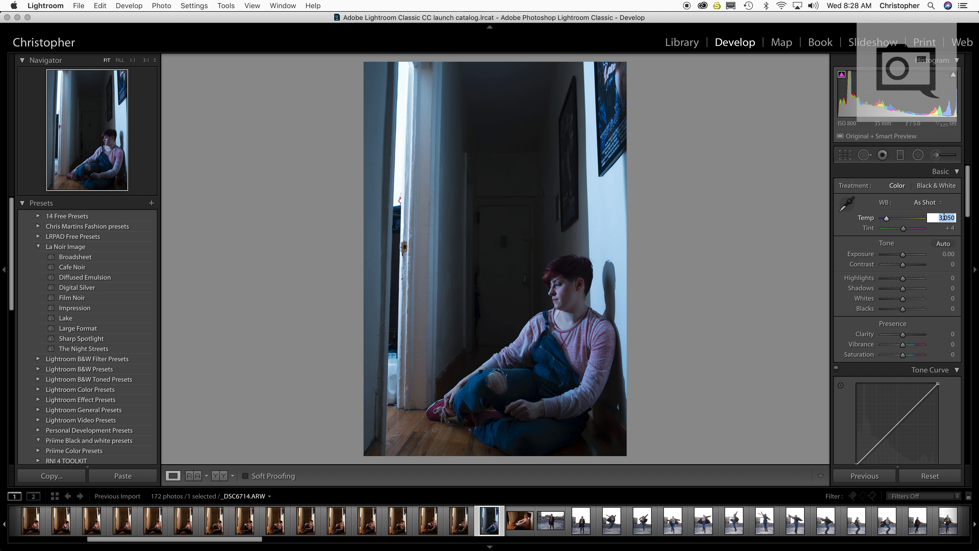
text(3,200)
key(Return)
drag(905, 267, 925, 250)
scroll(904, 254, down, 10)
mouse_move(907, 343)
mouse_down()
mouse_move(934, 347)
mouse_move(900, 344)
mouse_up()
scroll(903, 324, down, 20)
drag(903, 321, 885, 321)
Turn off the shadow and highlight clipping warnings and raise the hallway photo's contrast to +73
click(842, 74)
click(953, 75)
scroll(929, 255, up, 3)
scroll(929, 255, up, 15)
scroll(921, 285, up, 8)
drag(904, 265, 917, 265)
scroll(964, 299, down, 10)
scroll(963, 298, up, 9)
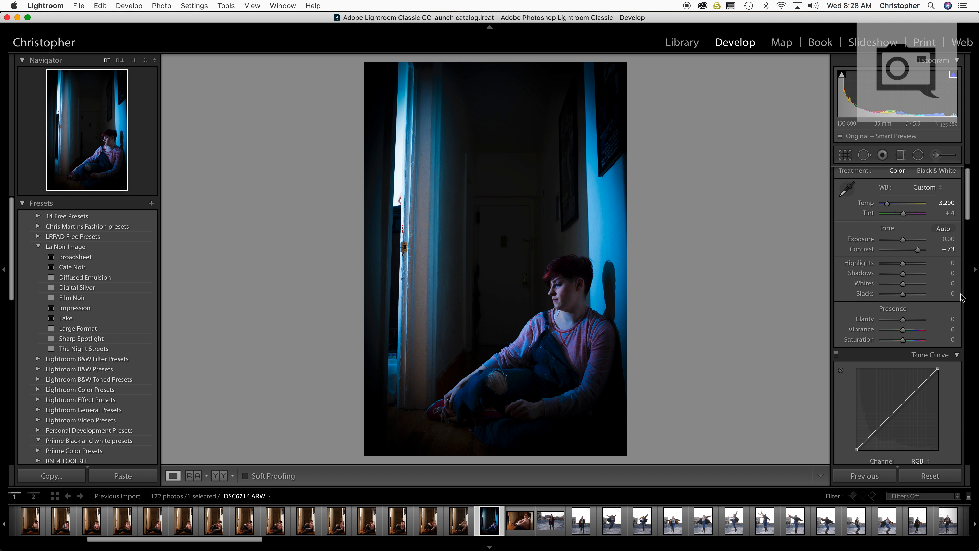
Try a white balance temperature of 5,500 on the hallway photo and undo it
click(950, 203)
text(5500)
key(Return)
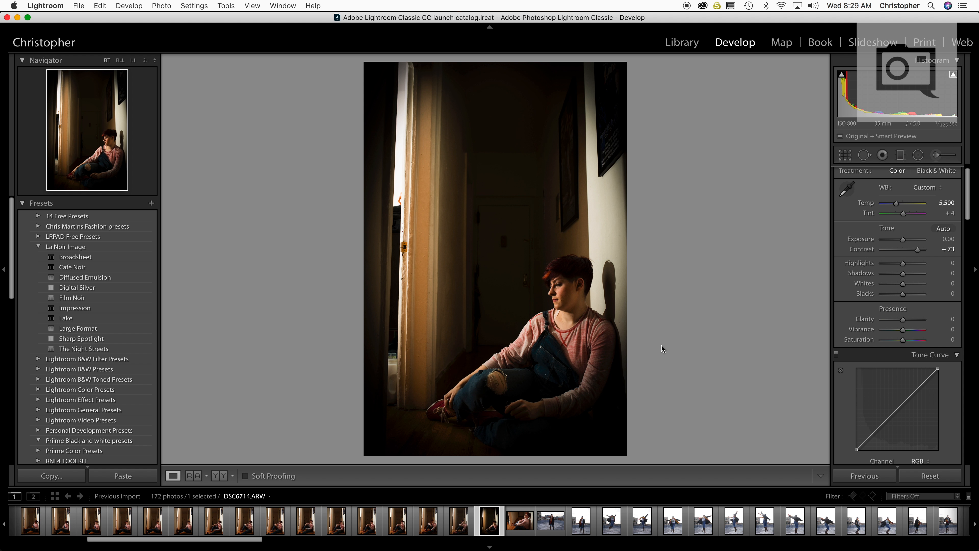
key(super+z)
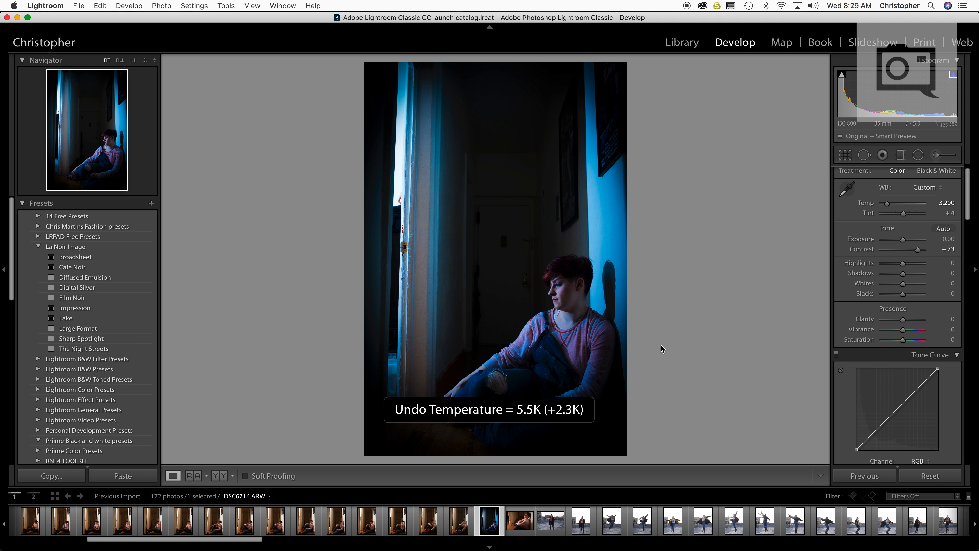
Try the Auto white balance on the hallway photo and set a custom temperature of 5,600
click(927, 187)
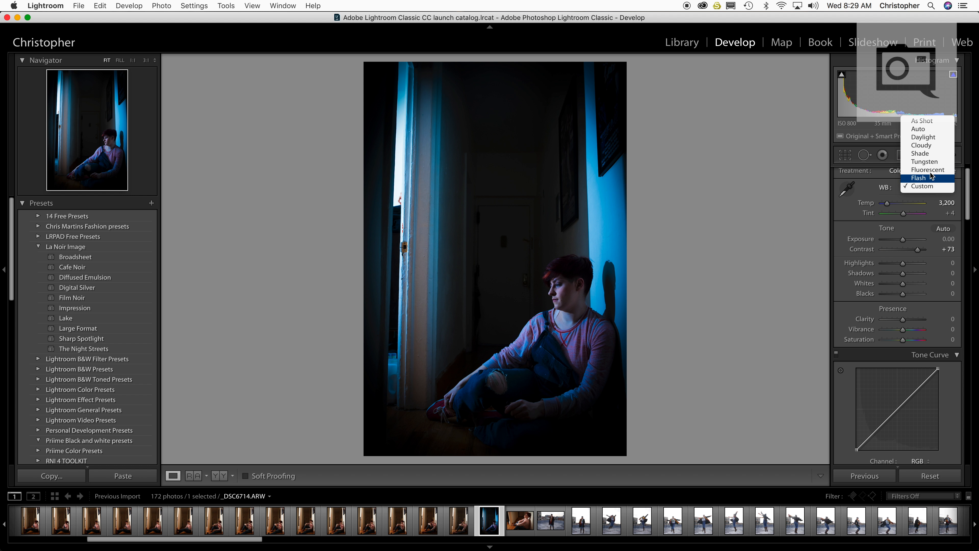
click(936, 131)
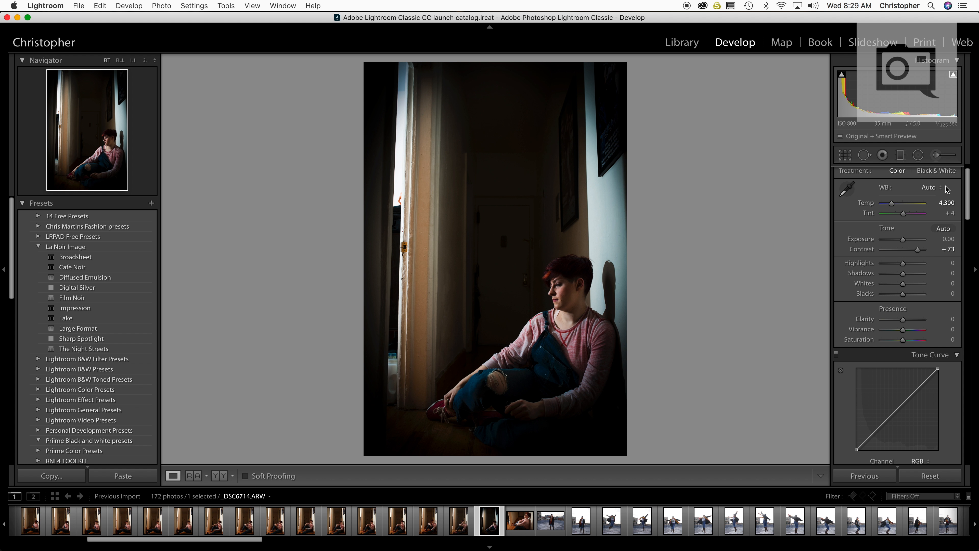
click(947, 203)
text(5600)
key(Return)
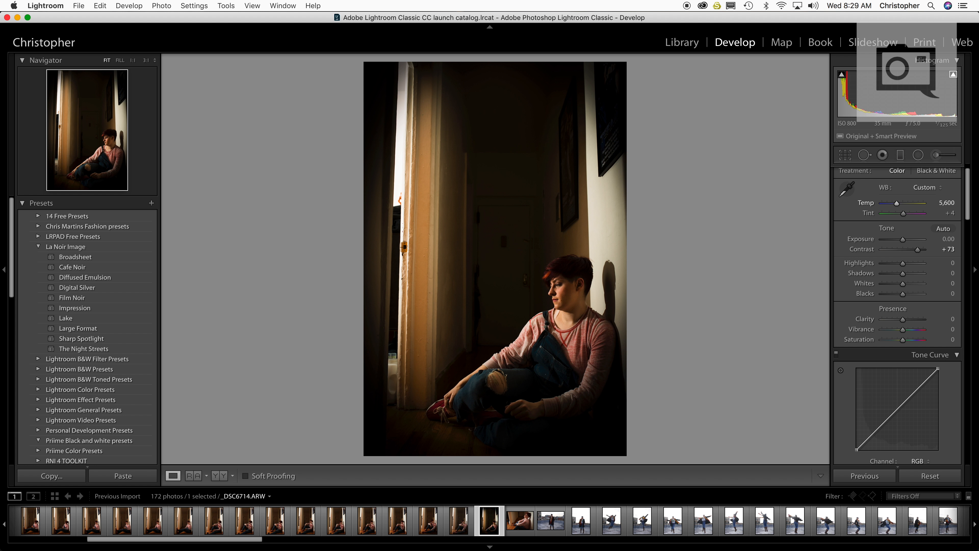